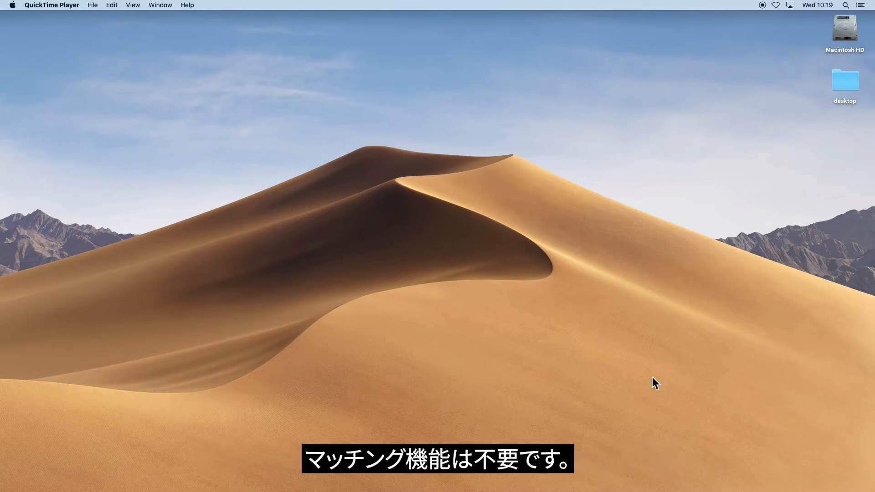
# Launch Aurora Net without reloading the last project and bring the detected Control 8 online over Ethernet.
pyautogui.moveTo(480, 487)
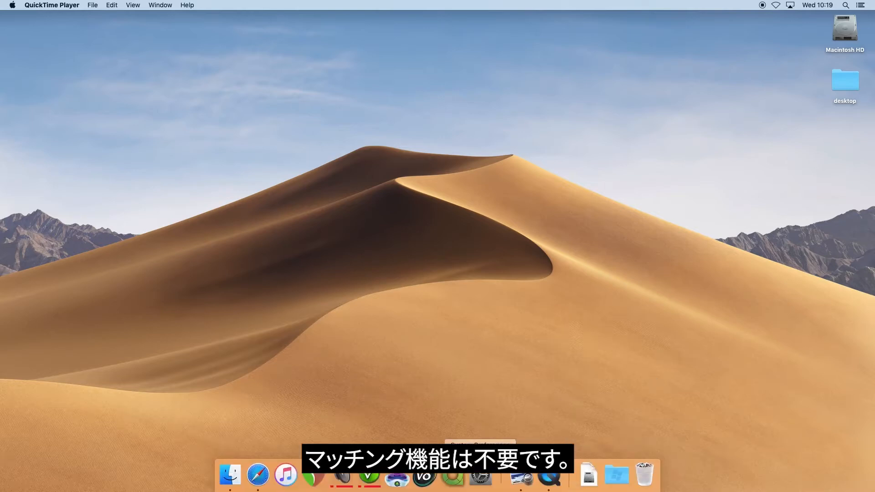
pyautogui.click(448, 484)
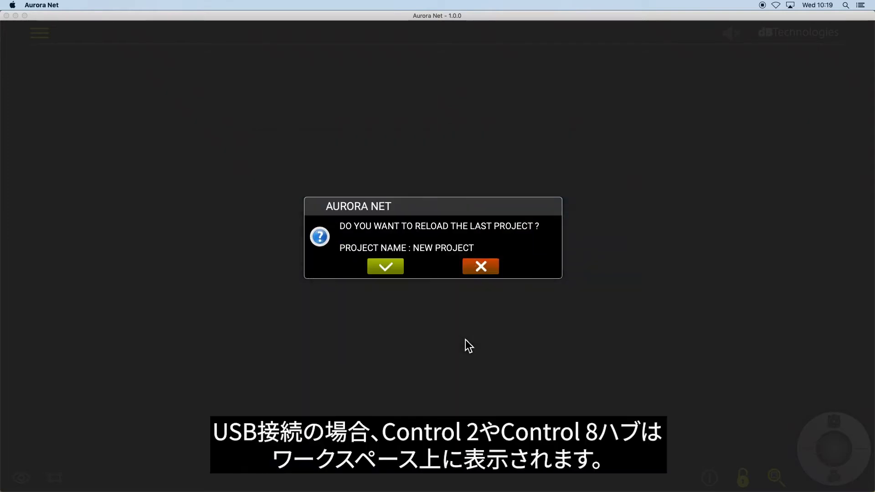
pyautogui.click(481, 265)
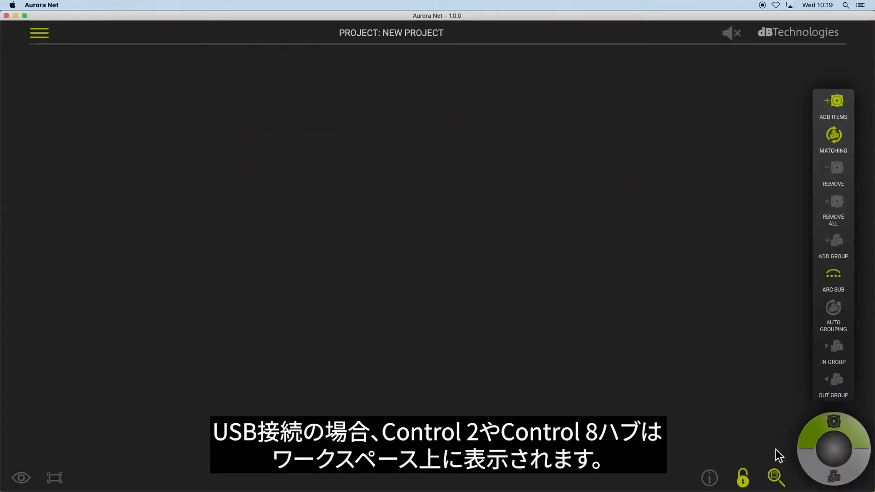
pyautogui.click(775, 477)
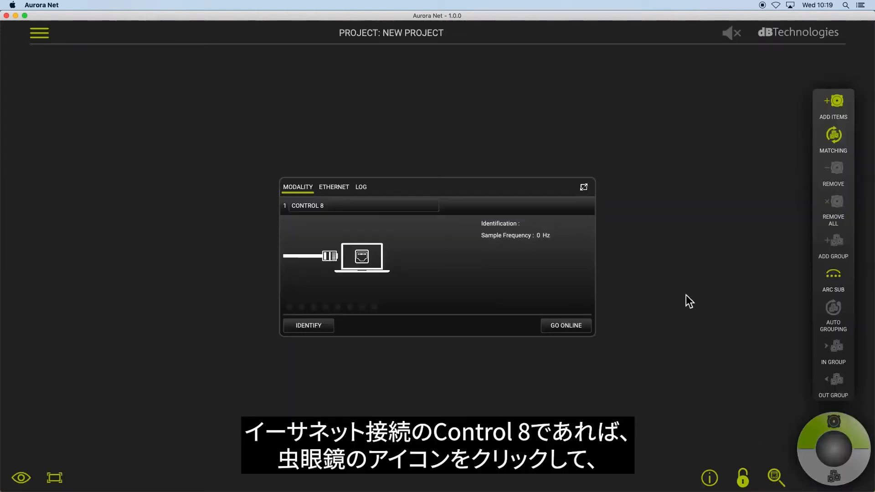
pyautogui.click(571, 327)
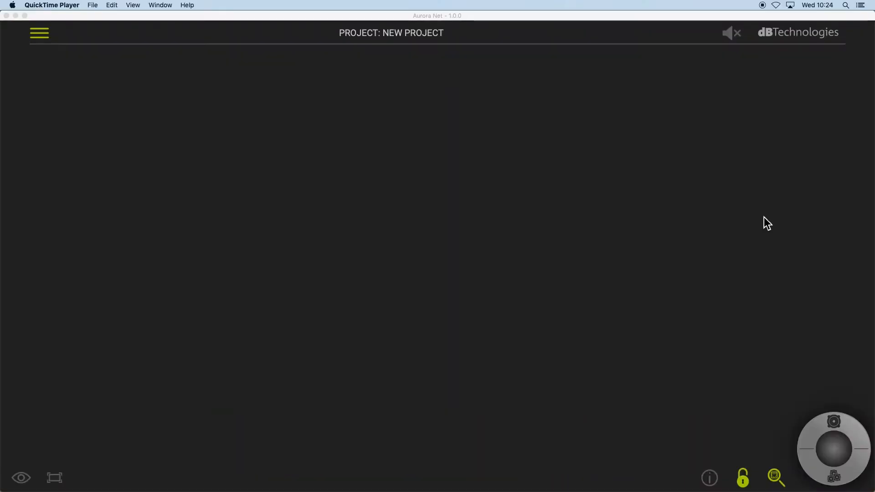
# Load Aurora Net Matching.dBp and set the speaker tiles to show ROUTING ID labels.
pyautogui.click(37, 40)
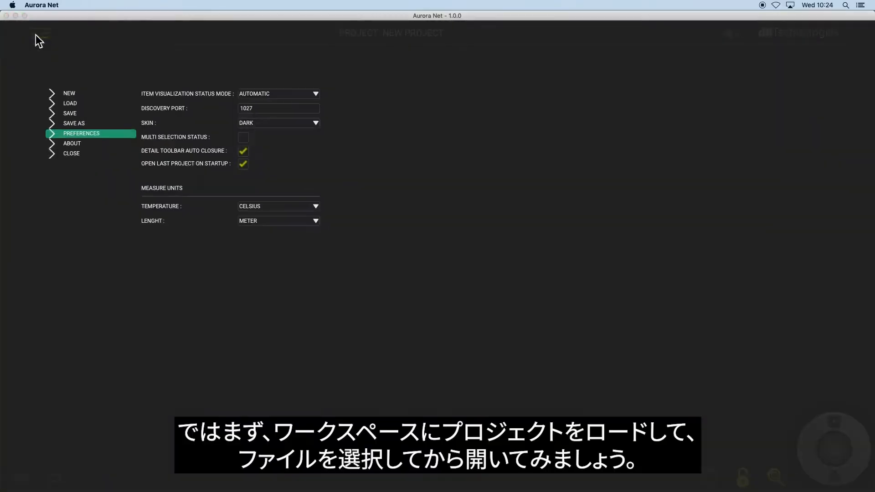
pyautogui.click(72, 104)
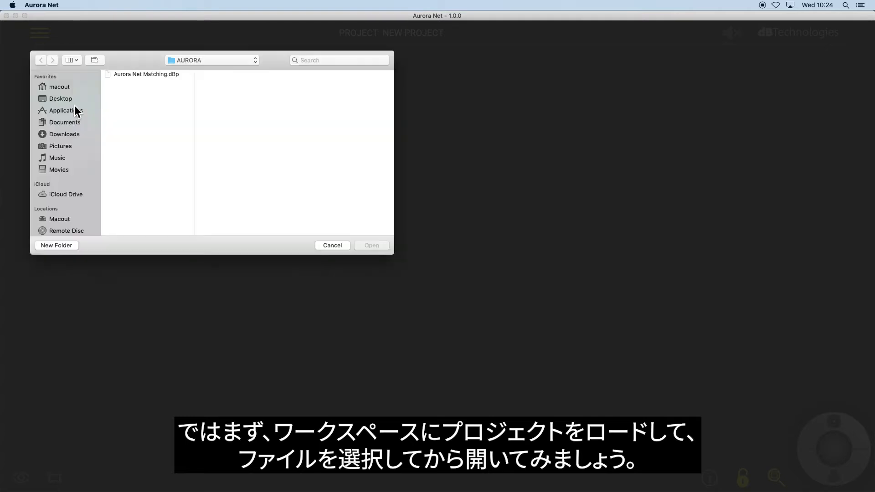
pyautogui.click(149, 74)
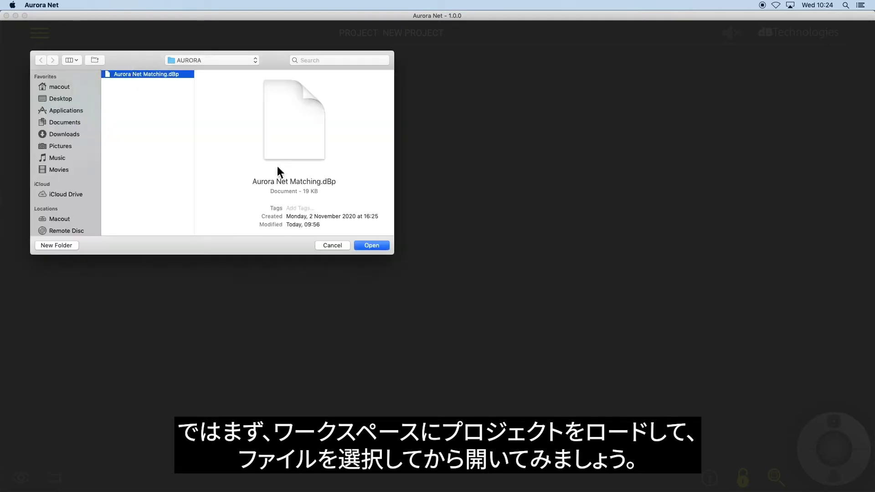
pyautogui.click(372, 246)
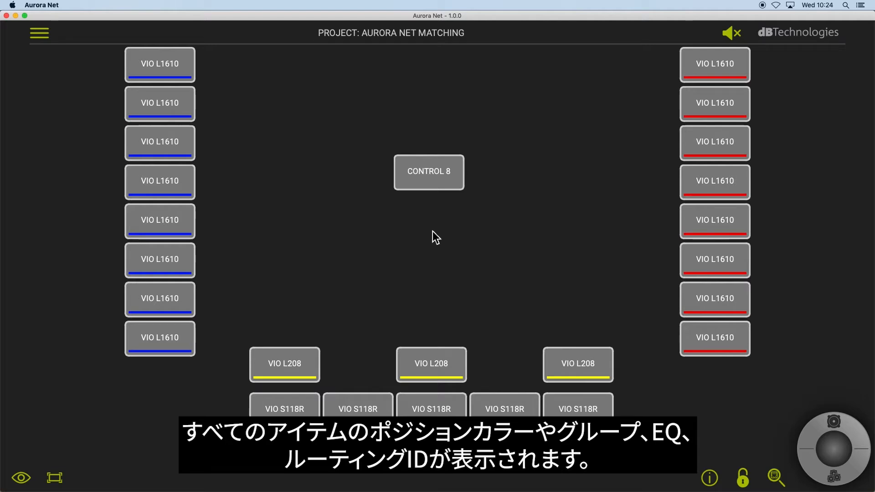
pyautogui.click(21, 477)
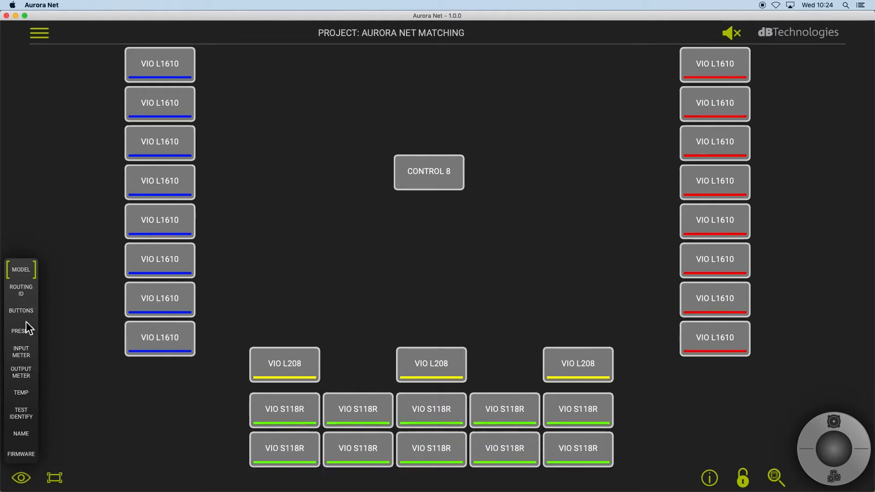
pyautogui.click(27, 291)
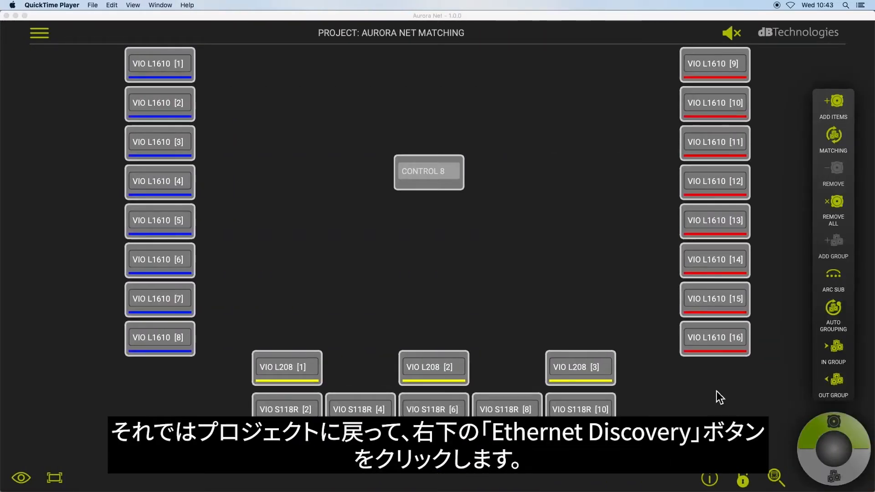
# Run an Ethernet scan and DISCOVERY on the Control 8 at 192.168.1.16.
pyautogui.click(775, 475)
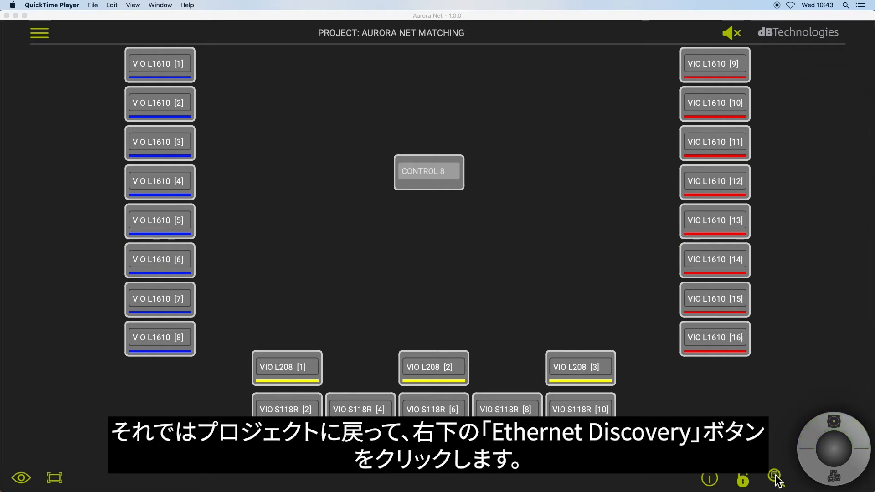
pyautogui.click(774, 476)
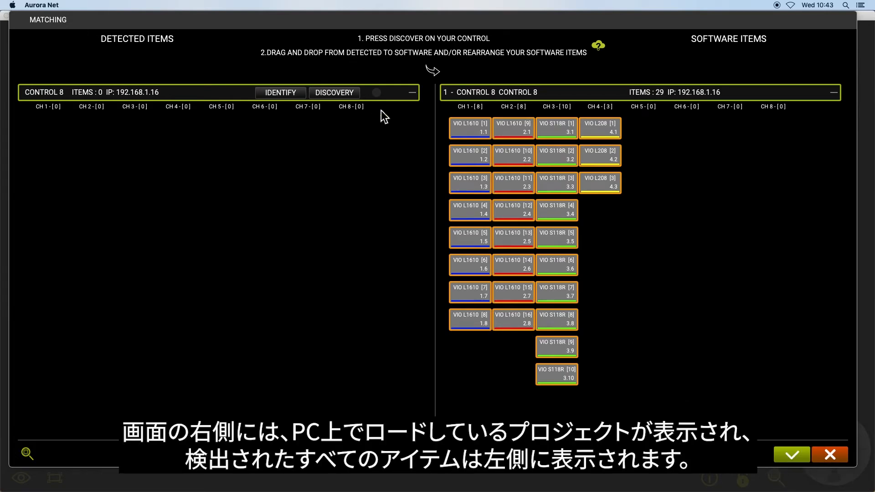
pyautogui.click(413, 93)
pyautogui.click(413, 93)
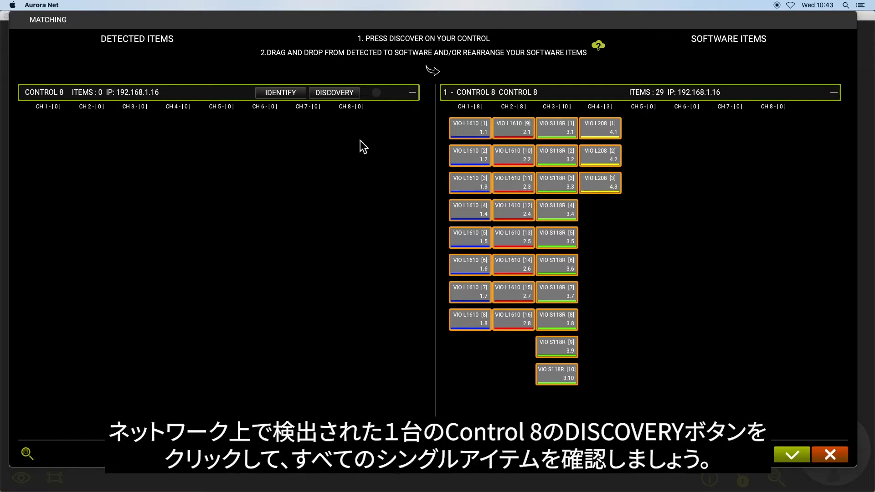
pyautogui.click(343, 97)
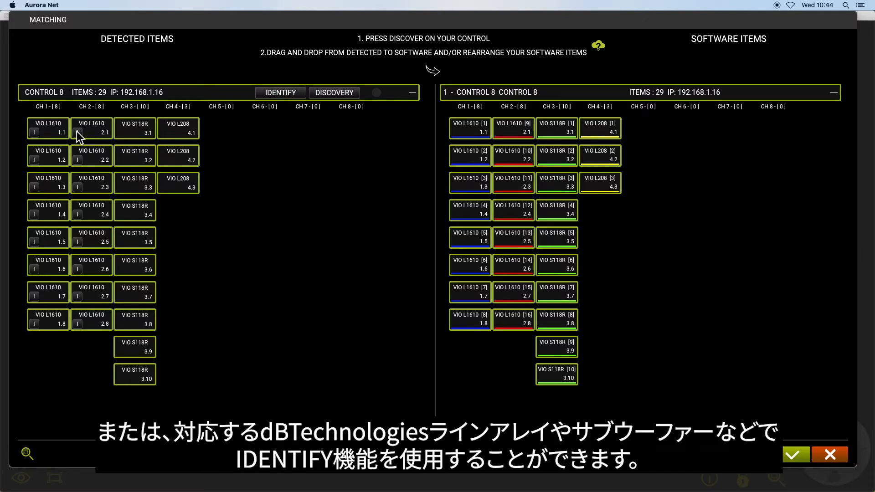
# Test IDENTIFY on VIO L1610 2.2 and 2.1, then accept the 29-item match.
pyautogui.click(78, 160)
pyautogui.click(81, 163)
pyautogui.click(80, 136)
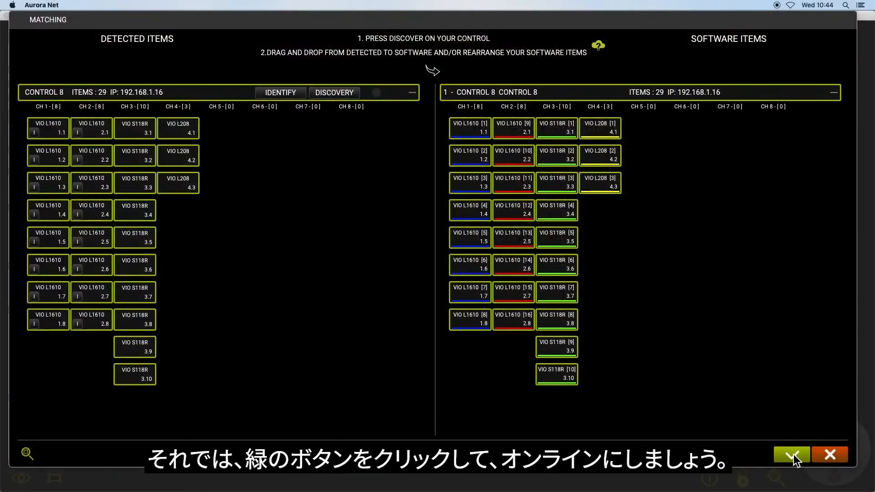
pyautogui.click(794, 455)
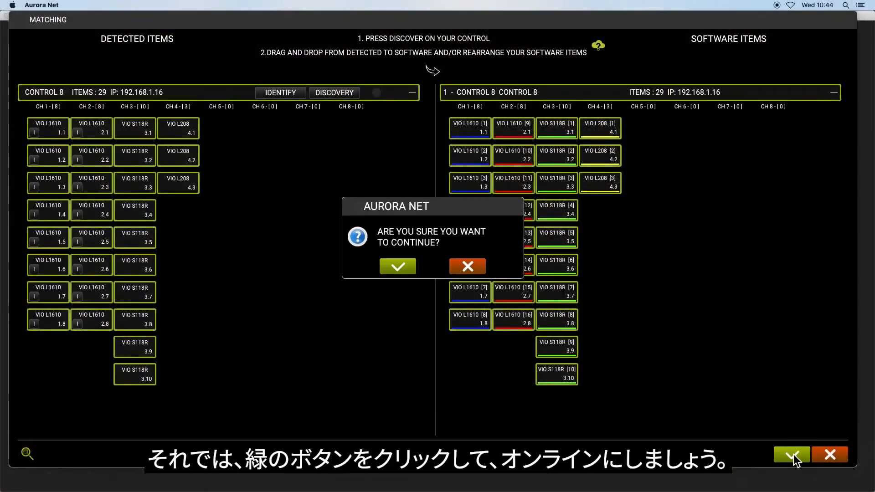
# Confirm continuing with the match of 29 detected speakers to 29 project items.
pyautogui.click(394, 268)
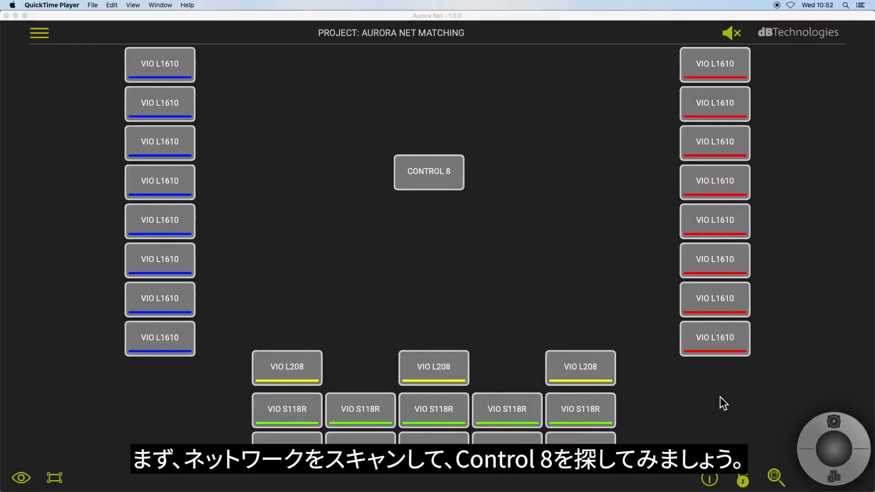
# Give the project's Control 8 the new unit's IP 192.168.1.17 and discover its speakers.
pyautogui.click(777, 476)
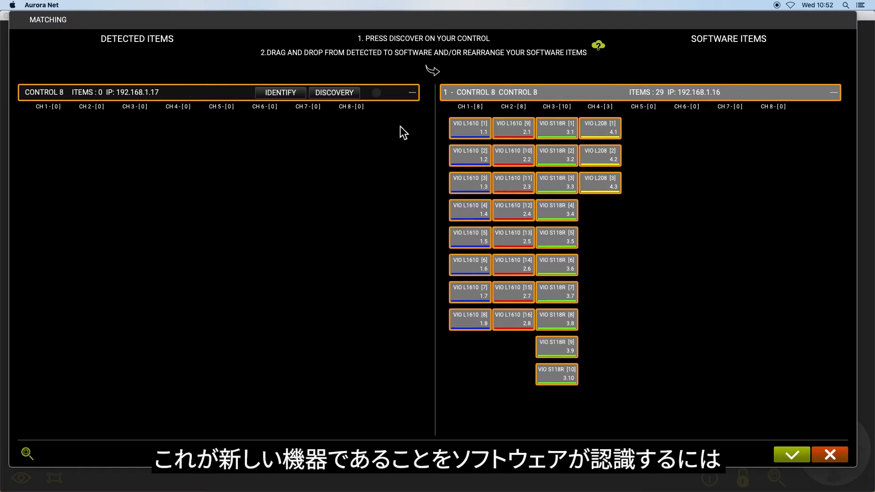
pyautogui.moveTo(217, 92); pyautogui.dragTo(476, 91)
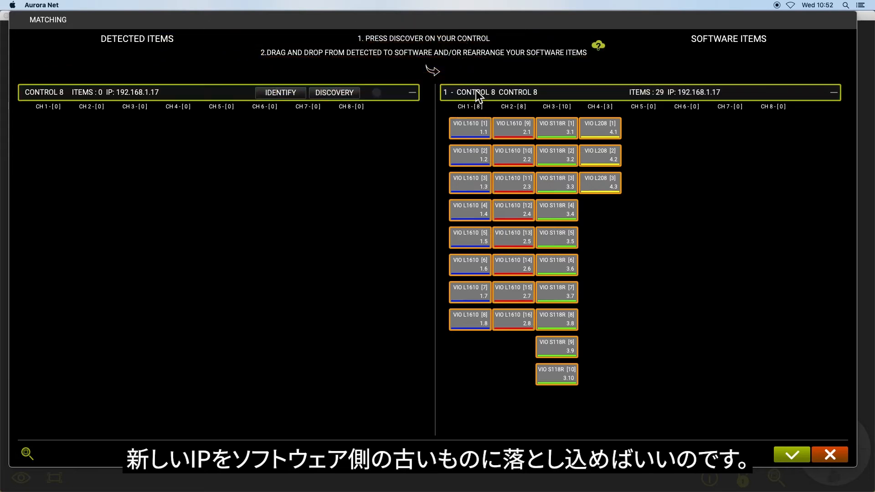
pyautogui.click(351, 97)
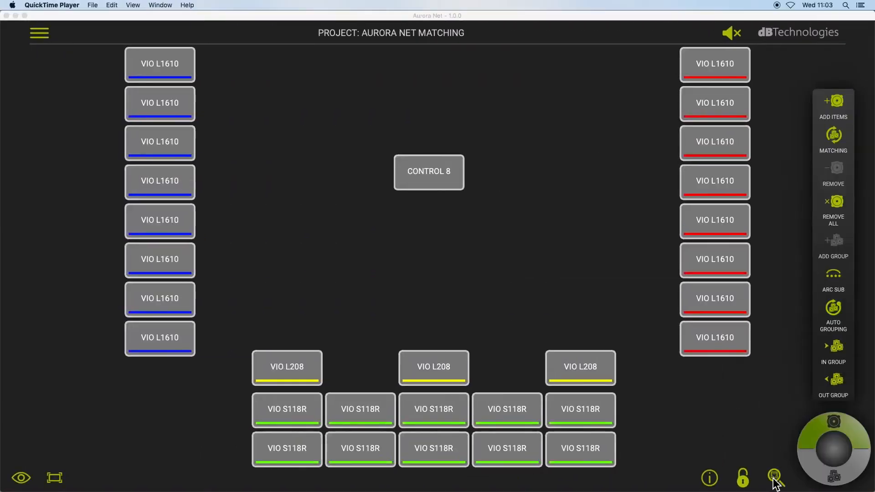
# Discover the speakers, place VIO L208 4.4 in CH 4's fourth slot, and confirm the 30-item match.
pyautogui.click(773, 476)
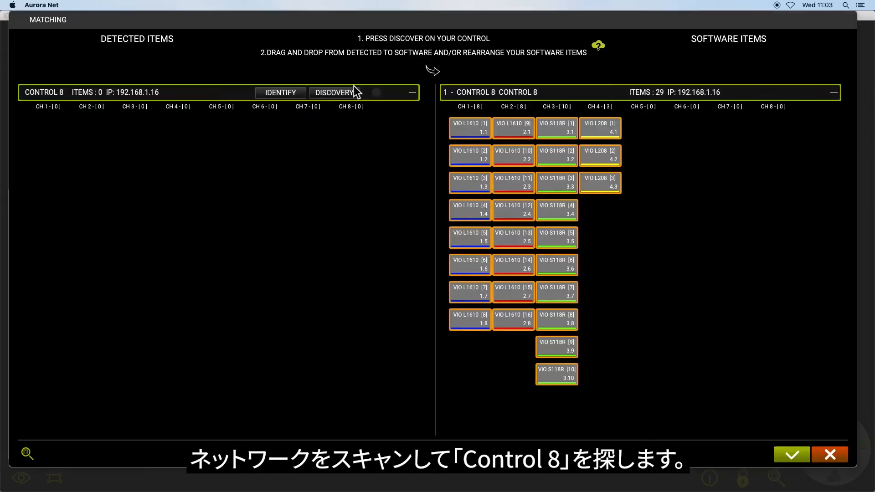
pyautogui.click(348, 89)
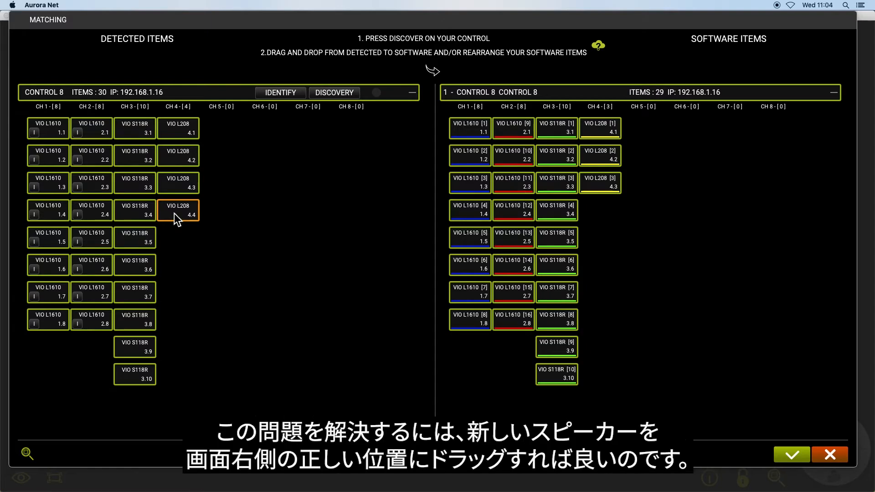
pyautogui.moveTo(174, 213); pyautogui.dragTo(597, 208)
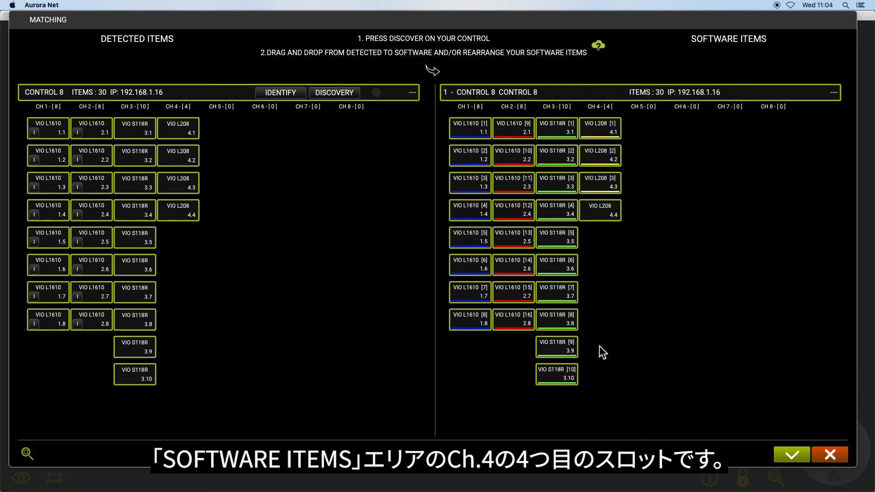
pyautogui.click(794, 454)
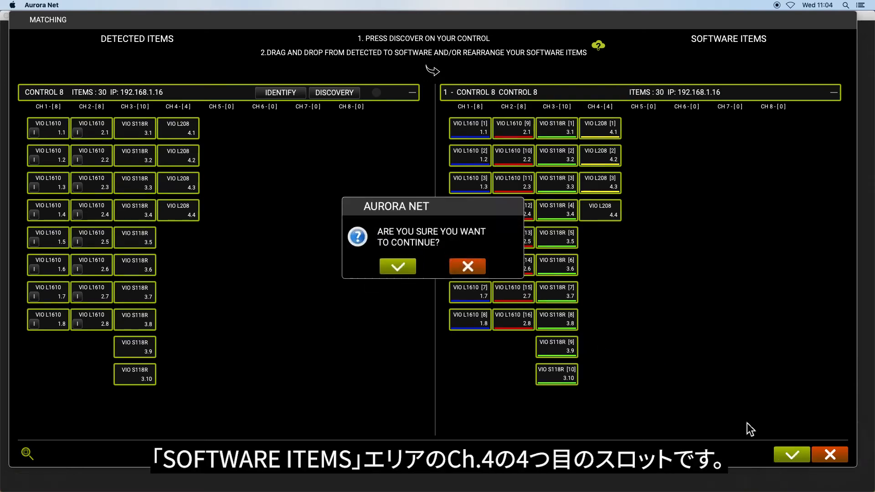
pyautogui.click(406, 273)
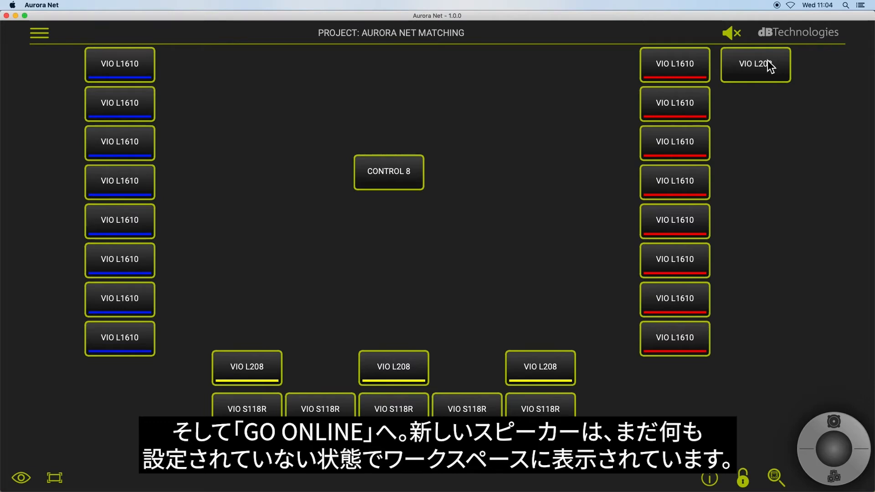
# Move the new VIO L208 beside the bottom VIO L208 row and shift the three tiles left.
pyautogui.moveTo(770, 66); pyautogui.dragTo(625, 367)
pyautogui.moveTo(371, 333); pyautogui.dragTo(598, 370)
pyautogui.moveTo(598, 370); pyautogui.dragTo(525, 371)
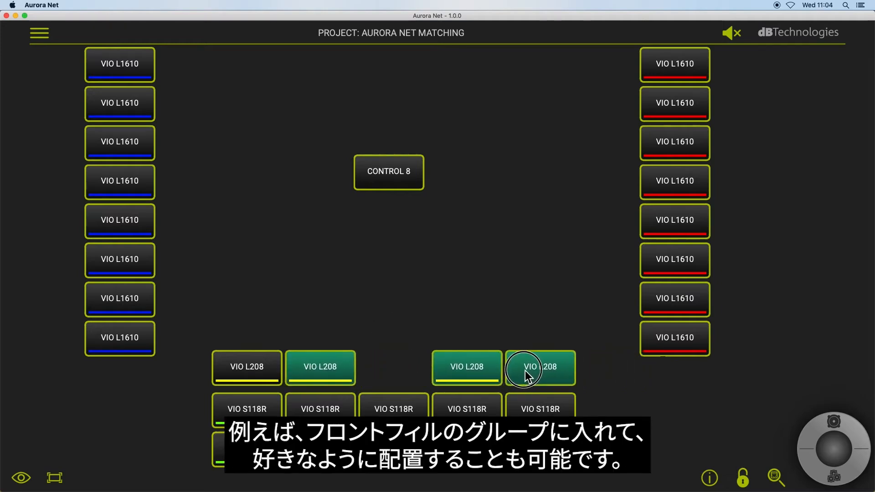
# Add the rightmost VIO L208 [4] to the FRONT group.
pyautogui.click(544, 327)
pyautogui.click(557, 374)
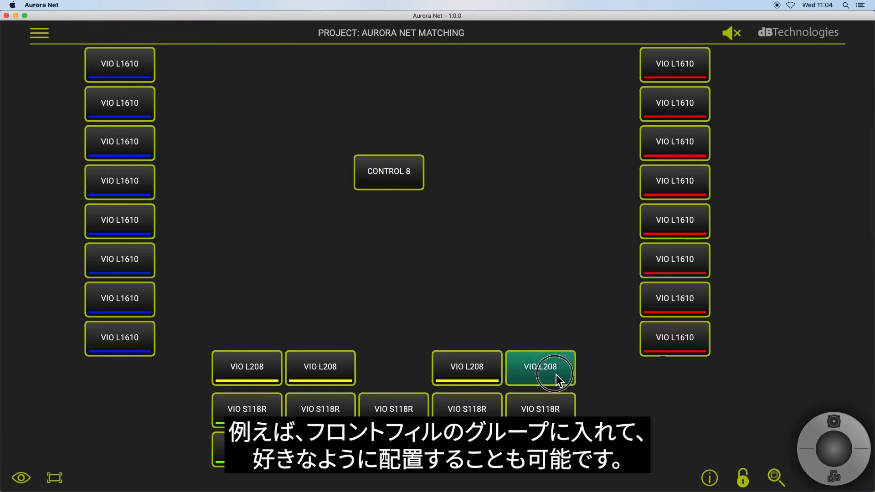
pyautogui.click(838, 422)
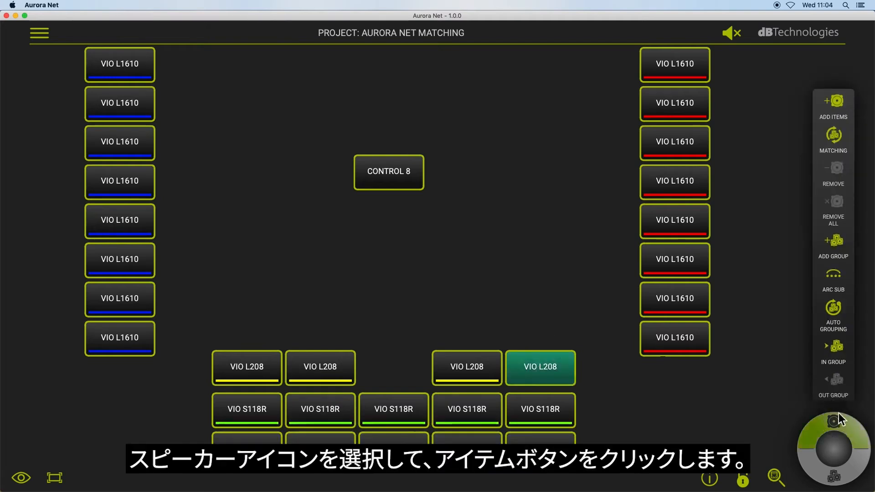
pyautogui.click(829, 345)
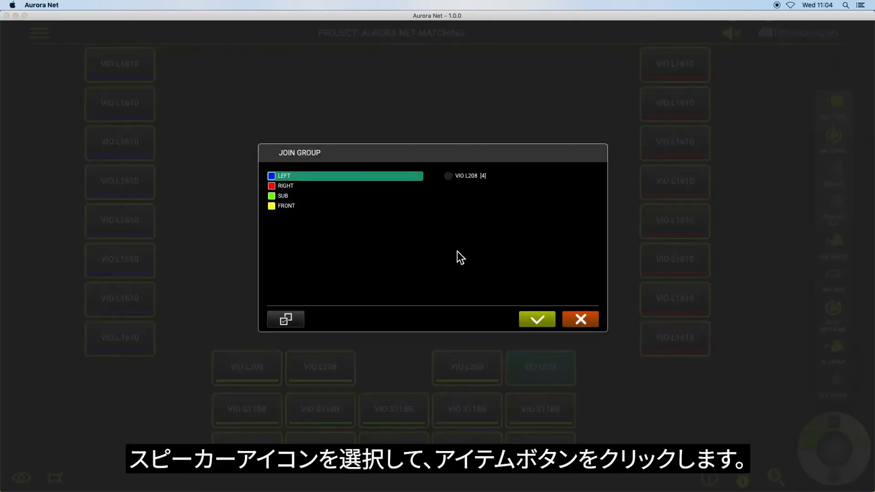
pyautogui.click(286, 206)
pyautogui.click(449, 177)
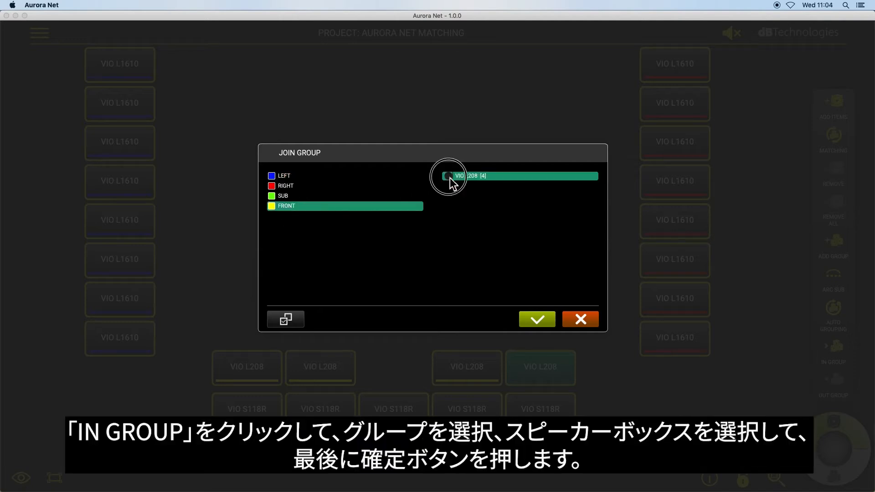
pyautogui.click(536, 318)
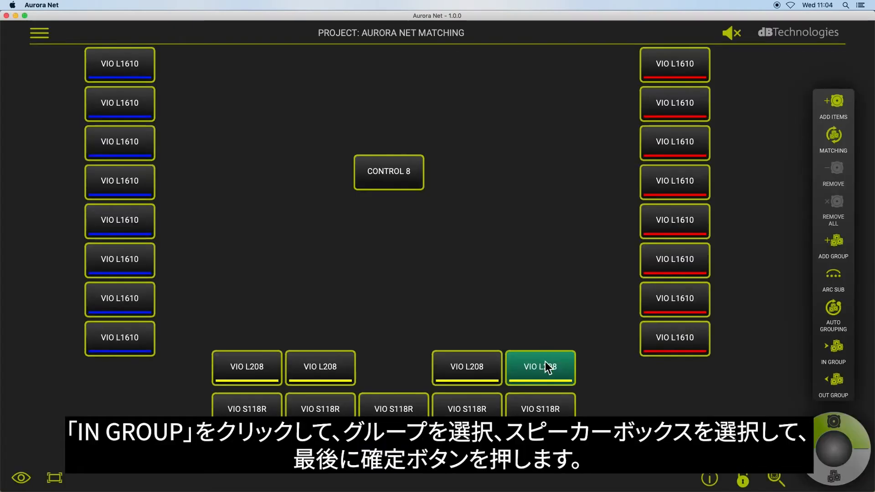
pyautogui.click(609, 384)
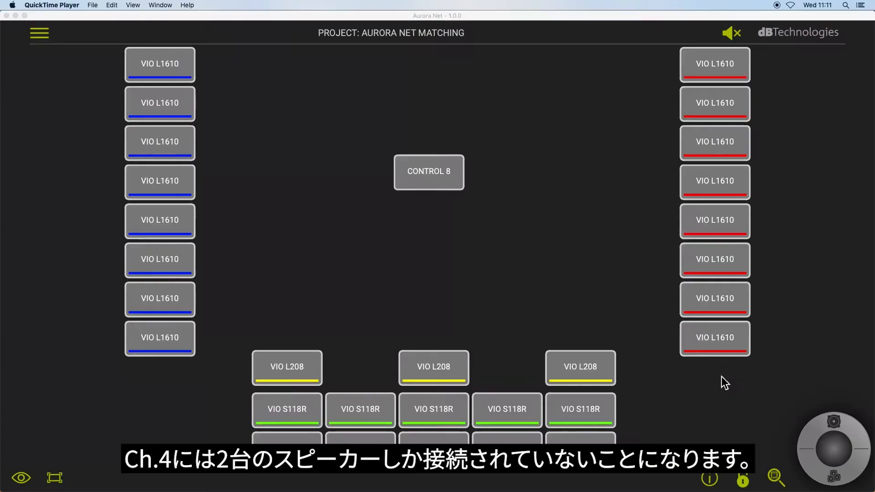
# Scan the network for Control 8 hubs from the AURORA NET MATCHING project.
pyautogui.click(776, 477)
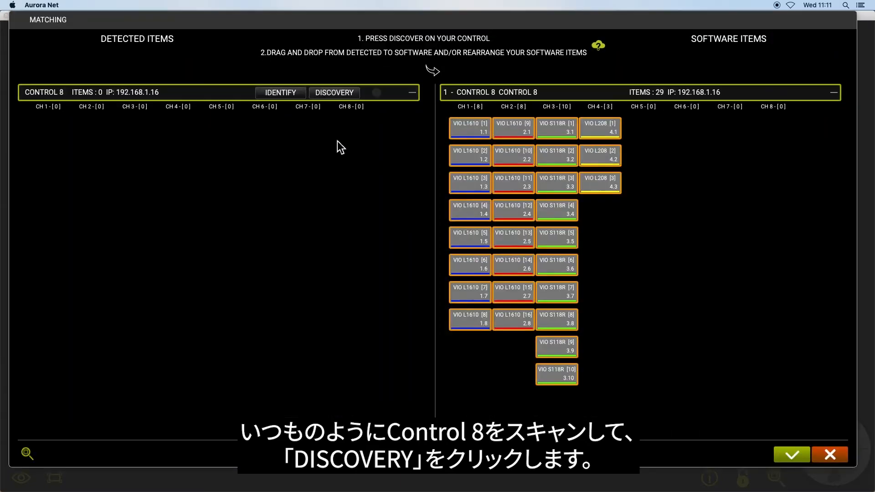
# Discover the Control 8's speakers and accept the match, leaving the third VIO L208 unused.
pyautogui.click(329, 93)
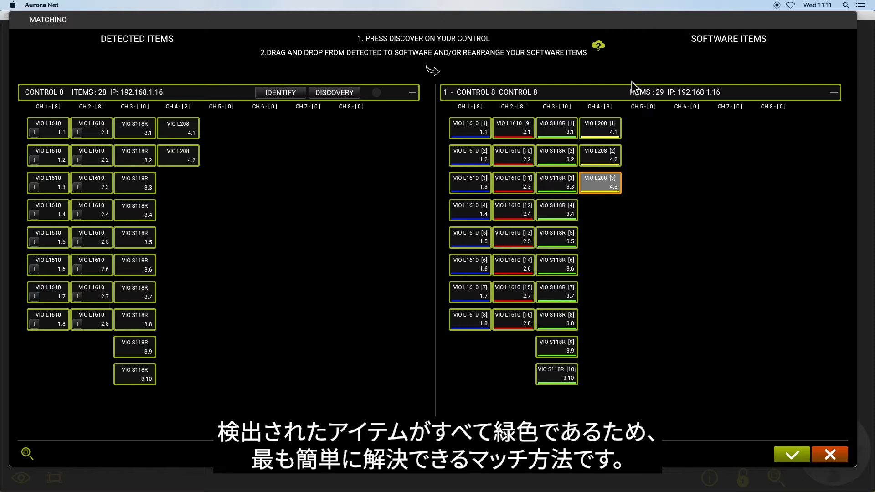
pyautogui.click(789, 452)
pyautogui.click(402, 271)
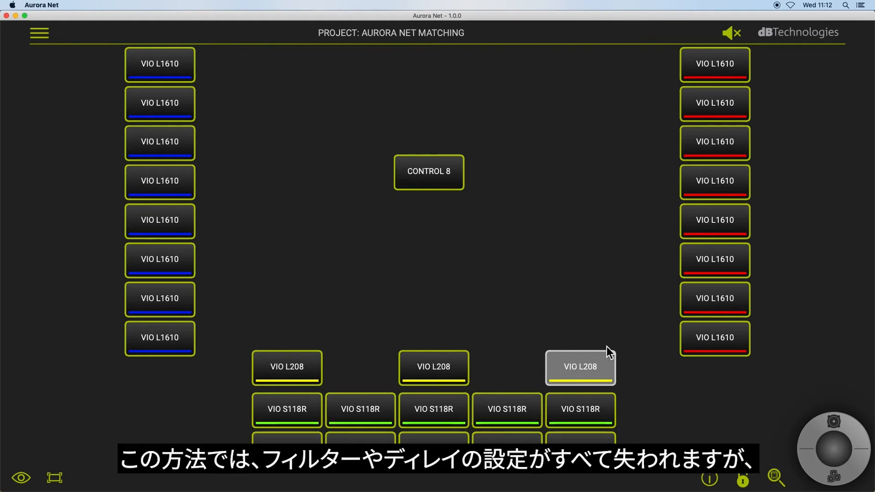
# Remove the grey undetected VIO L208 and move the middle VIO L208 to the right.
pyautogui.click(597, 358)
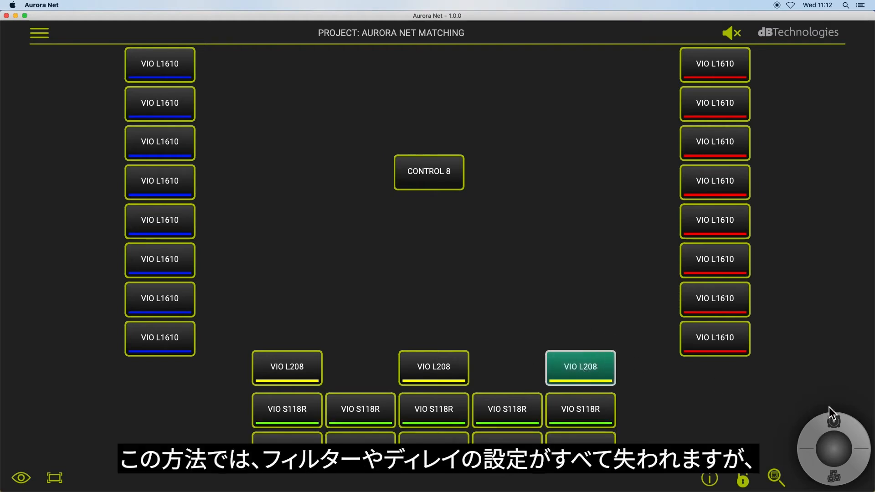
pyautogui.click(844, 422)
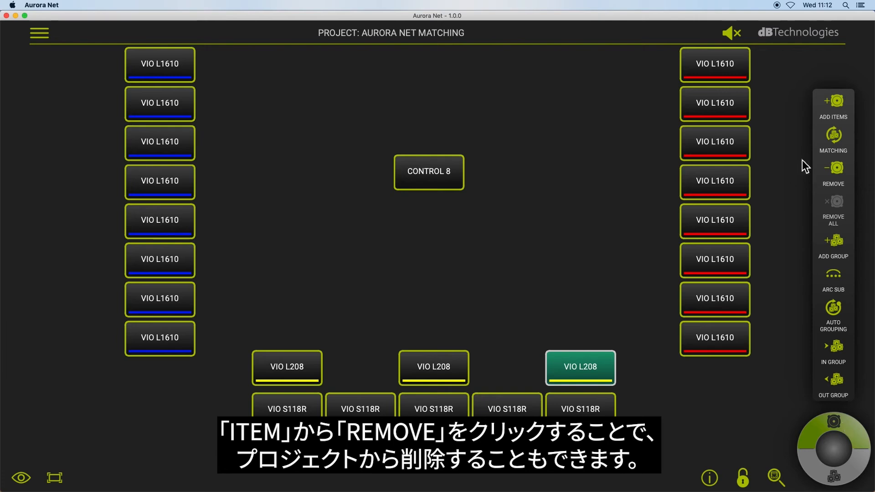
pyautogui.click(837, 168)
pyautogui.click(399, 267)
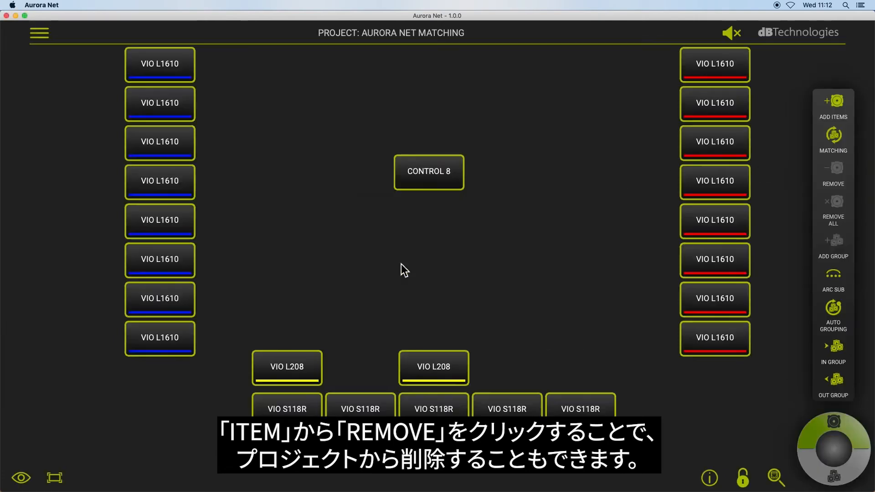
pyautogui.moveTo(445, 368); pyautogui.dragTo(588, 370)
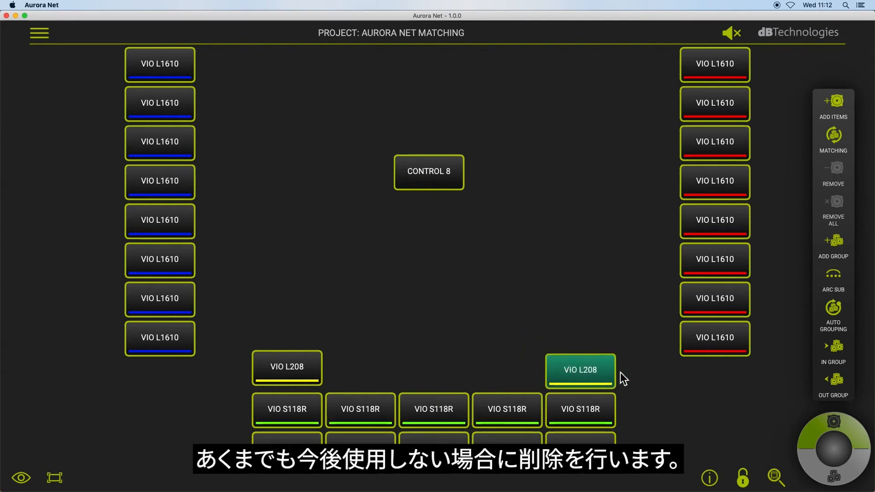
pyautogui.click(641, 375)
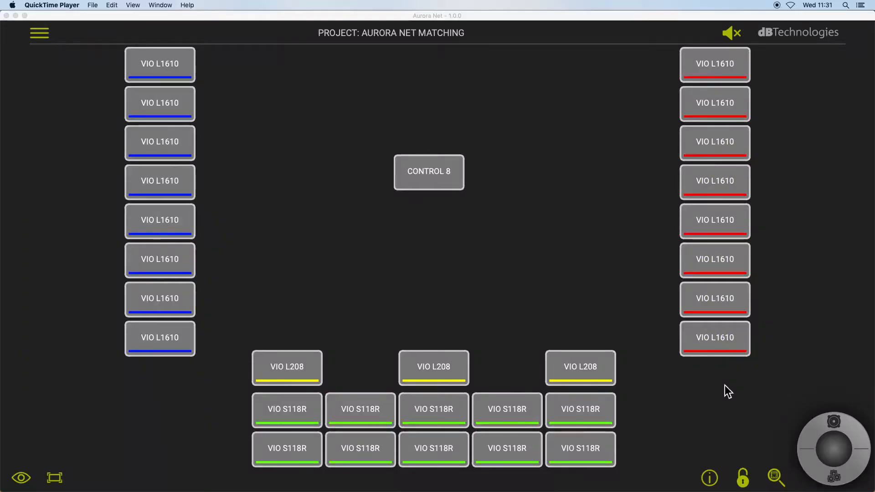
# Scan the network and run discovery, revealing three VIO L1610s on CH 4 instead of VIO L208s.
pyautogui.click(776, 477)
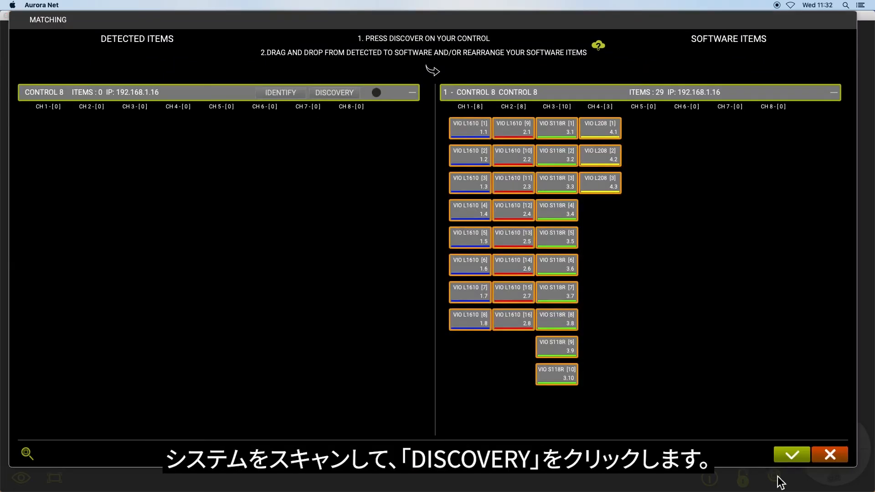
pyautogui.click(331, 92)
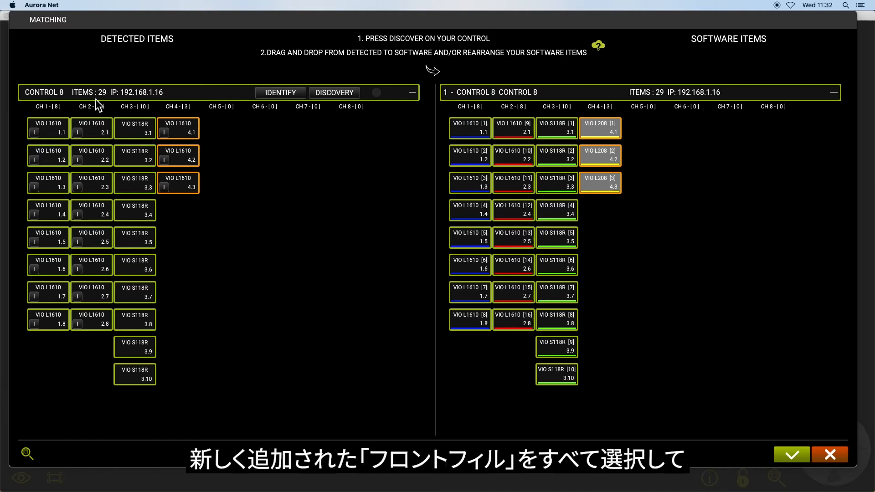
# Match detected VIO L1610 4.1–4.3 to the CH 4 slots and apply, sending the L208s to storage.
pyautogui.click(186, 129)
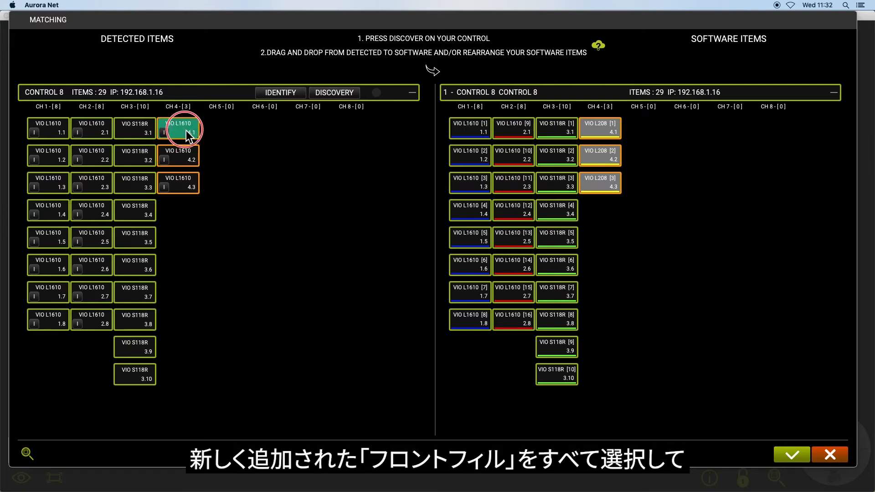
pyautogui.click(186, 157)
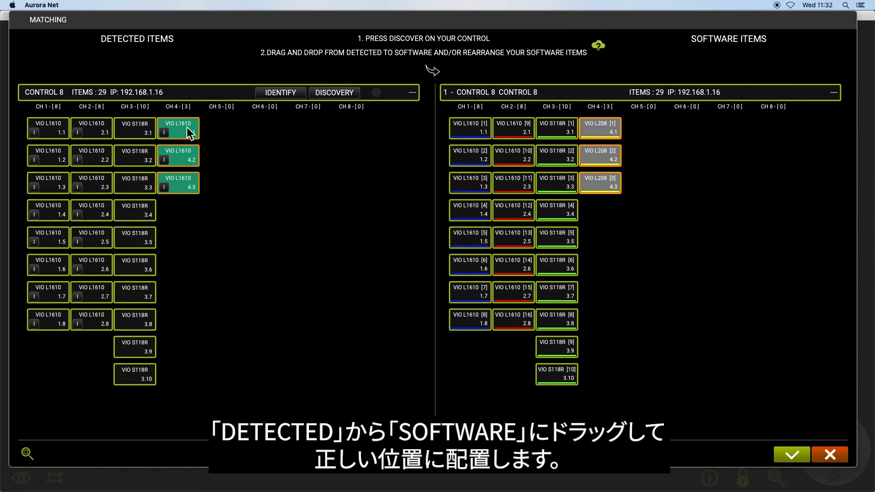
pyautogui.moveTo(223, 108); pyautogui.dragTo(604, 126)
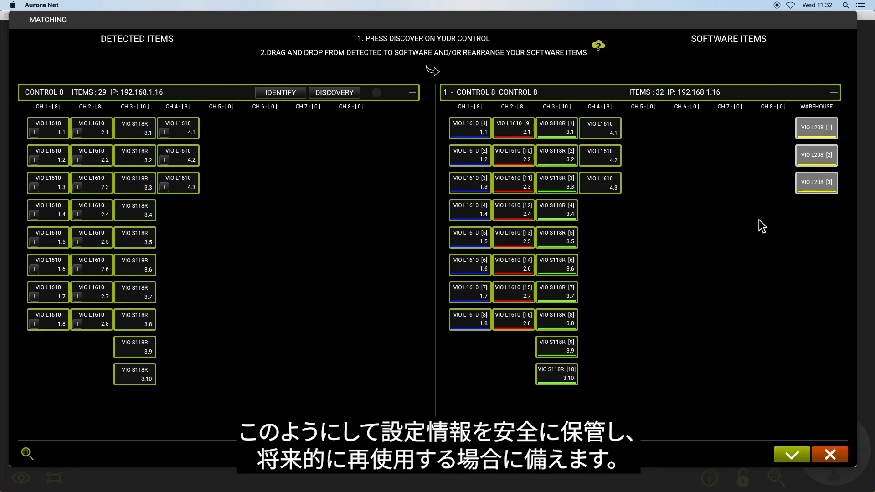
pyautogui.click(797, 456)
pyautogui.click(402, 270)
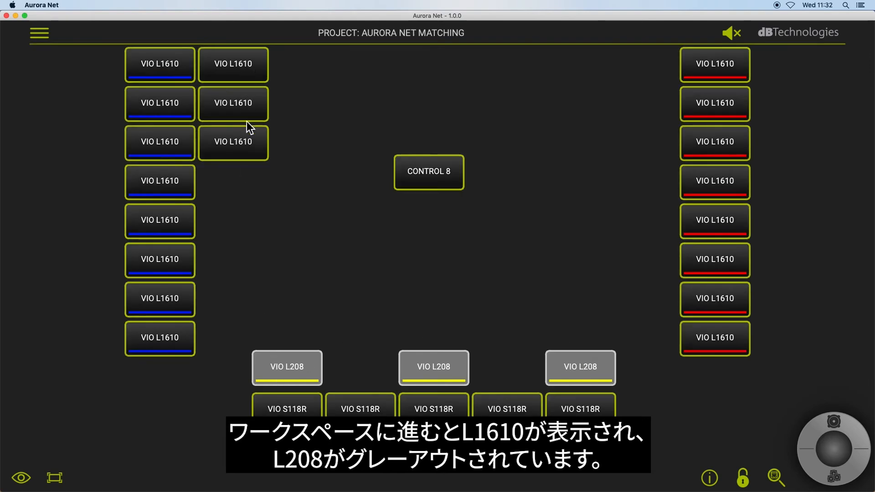
# Move the three new VIO L1610s above the left, middle and right VIO L208s.
pyautogui.moveTo(257, 62); pyautogui.dragTo(306, 334)
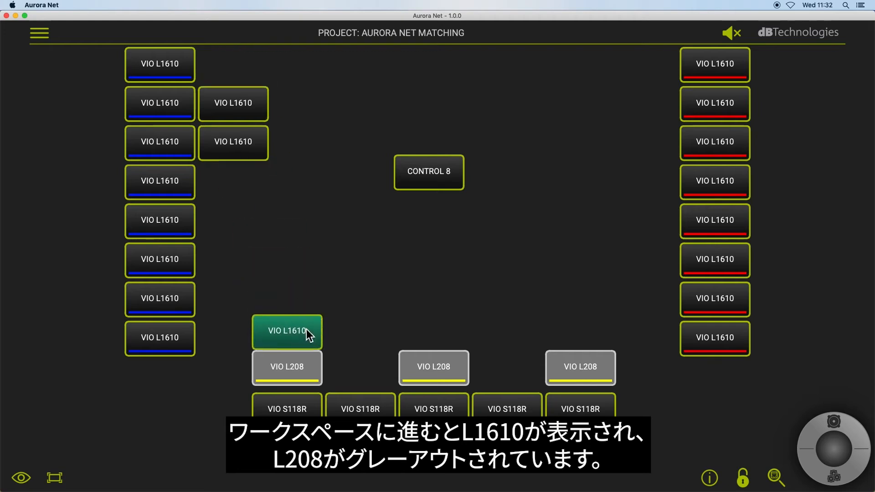
pyautogui.moveTo(258, 105); pyautogui.dragTo(453, 332)
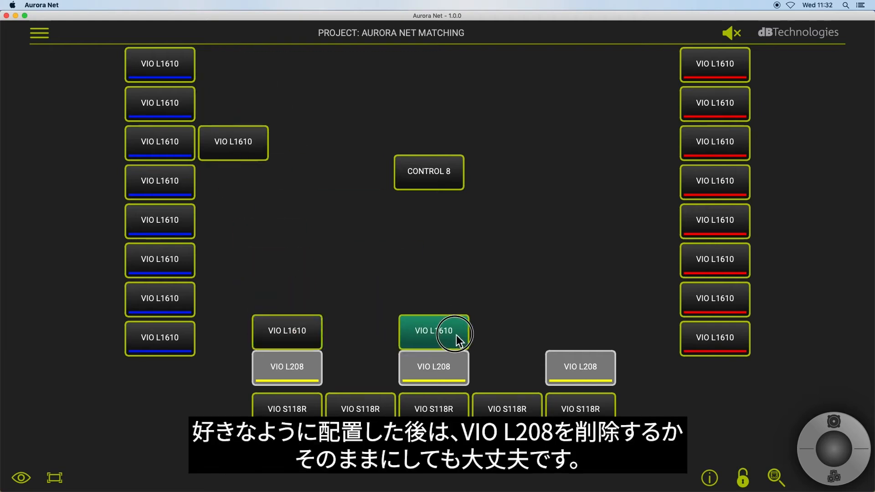
pyautogui.moveTo(244, 162); pyautogui.dragTo(590, 328)
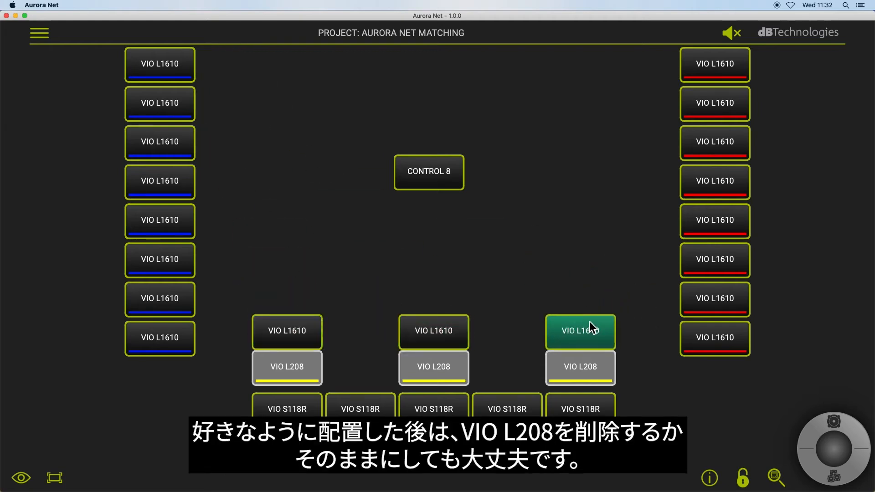
# Remove the three greyed-out VIO L208s with ITEM > REMOVE, then select the L1610 front fills.
pyautogui.moveTo(632, 356); pyautogui.dragTo(283, 388)
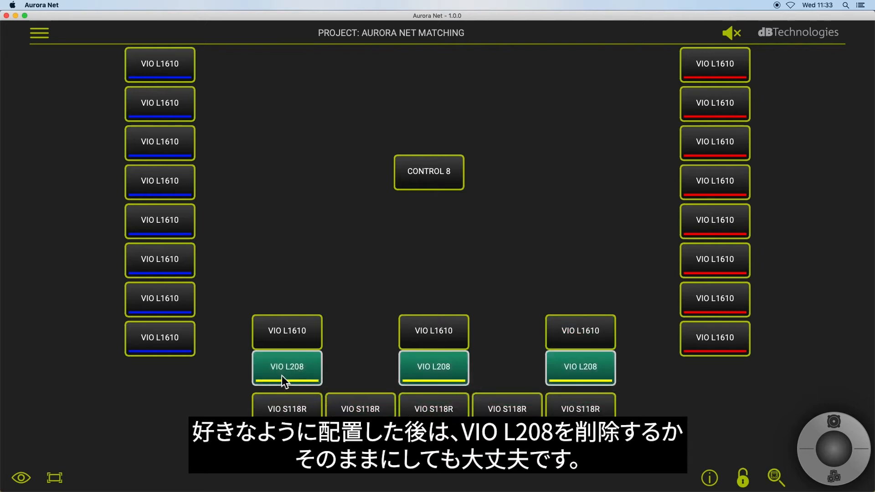
pyautogui.click(834, 421)
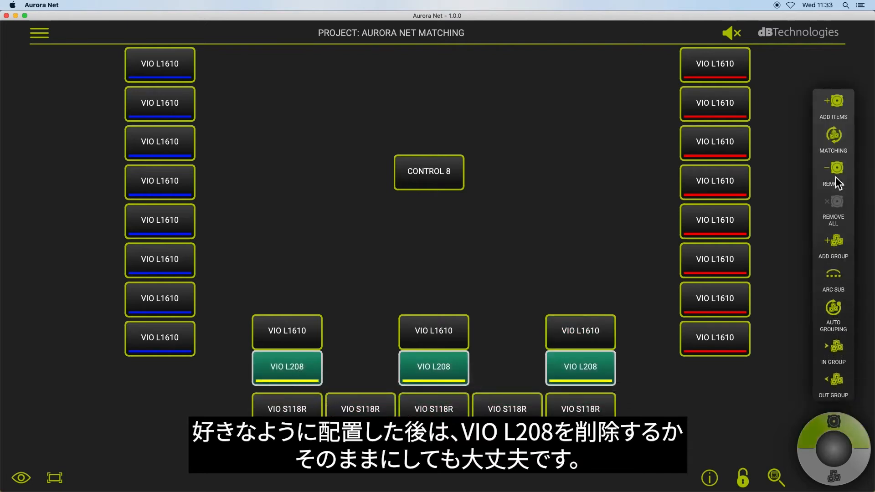
pyautogui.click(836, 173)
pyautogui.click(398, 266)
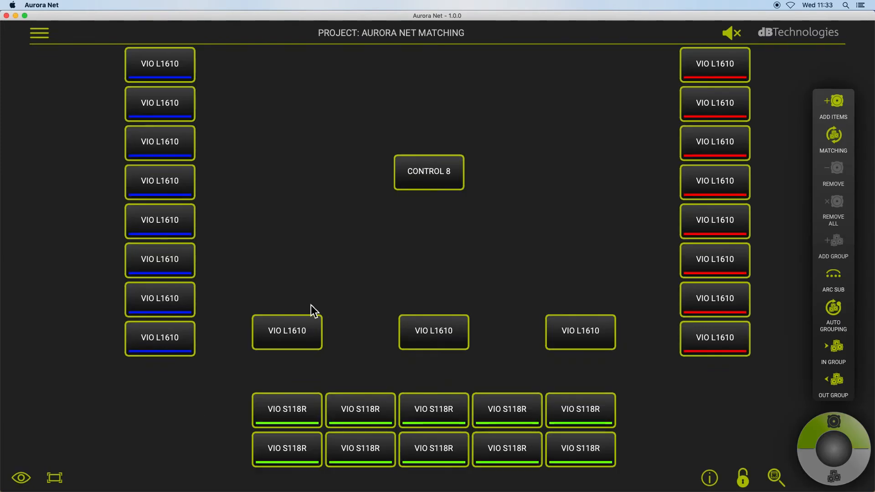
pyautogui.moveTo(300, 304); pyautogui.dragTo(589, 370)
# Drop the three VIO L1610 front fills above the subwoofer rows and deselect them.
pyautogui.click(590, 322)
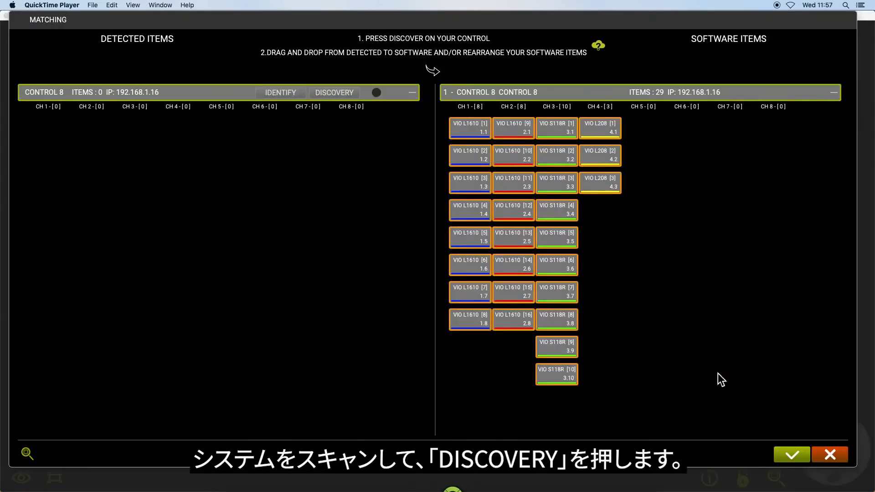
# Run discovery, which finds the VIO L208s on CH 7, and select the software VIO L208 items.
pyautogui.click(344, 94)
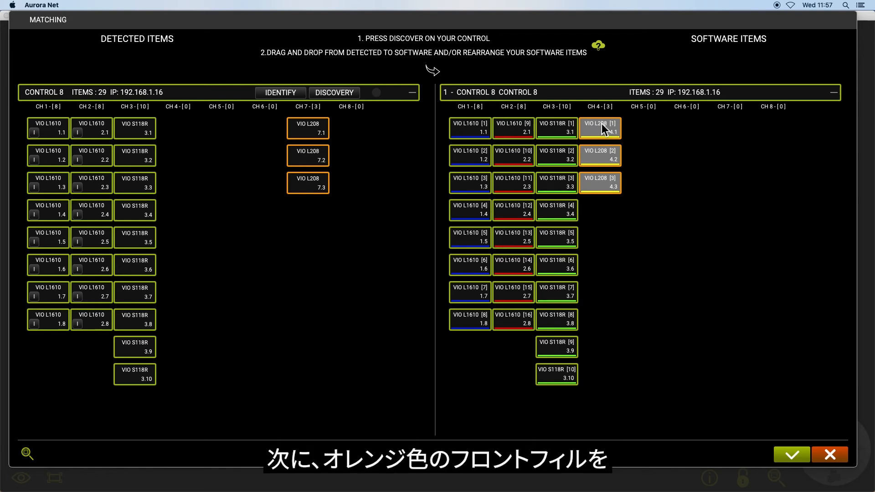
pyautogui.keyDown('super'); pyautogui.click(602, 152); pyautogui.keyUp('super')
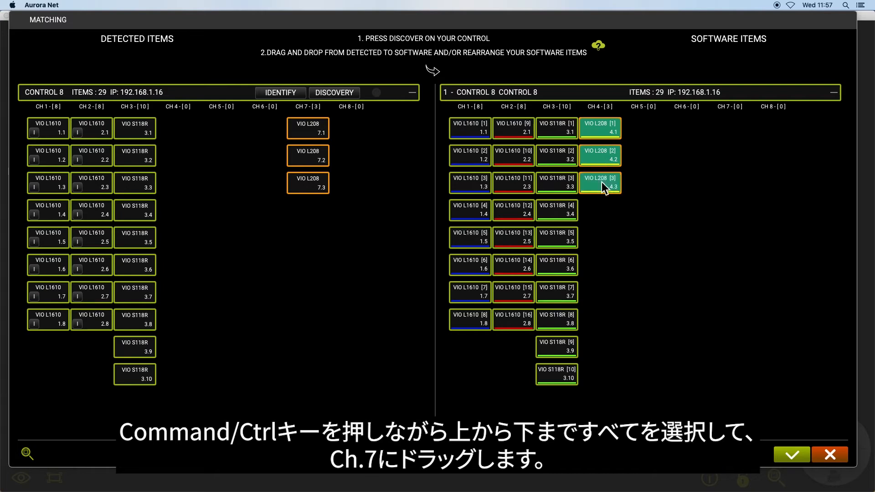
# Move the three VIO L208 front fills from CH 4 to CH 7 and apply the matching.
pyautogui.moveTo(598, 124); pyautogui.dragTo(728, 122)
pyautogui.click(727, 121)
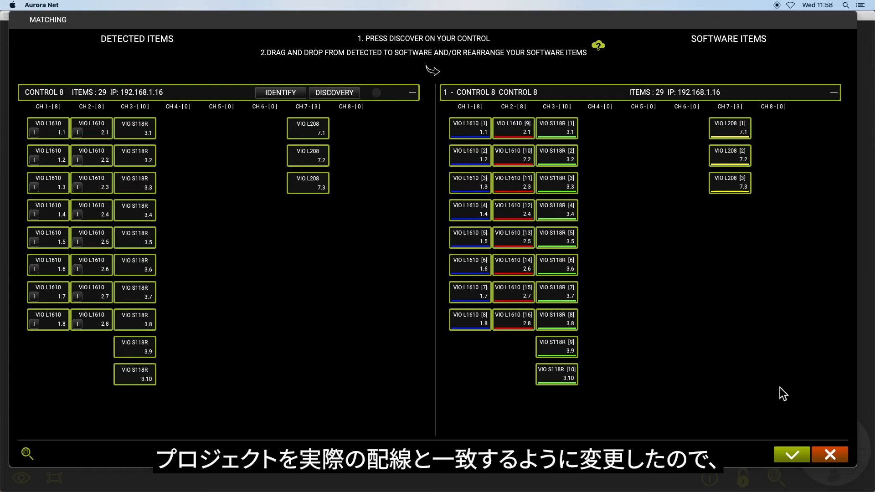
pyautogui.click(791, 454)
pyautogui.click(400, 264)
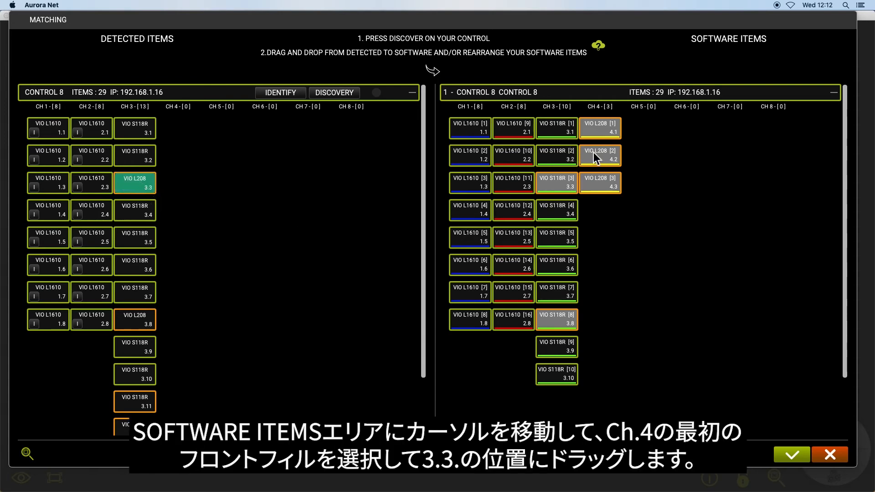
# Place VIO L208 [1], [2] and [3] into CH 3 slots 3.3, 3.8 and 3.13.
pyautogui.click(599, 129)
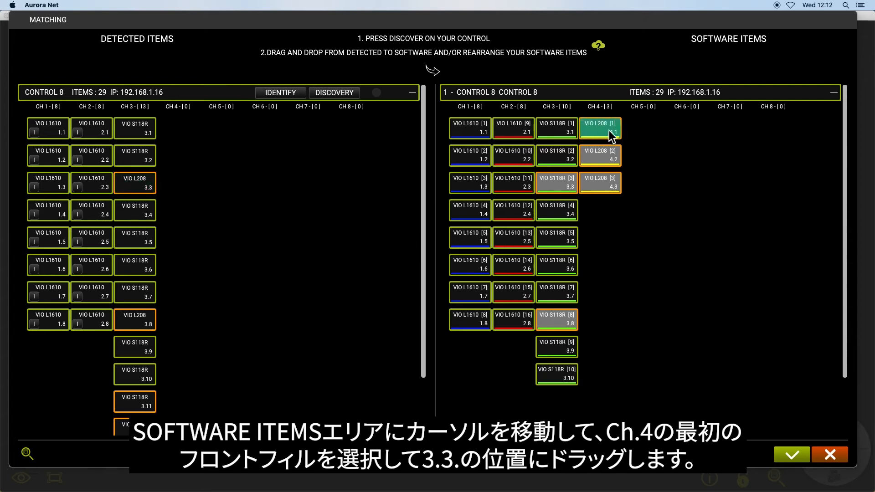
pyautogui.moveTo(603, 133); pyautogui.dragTo(562, 170)
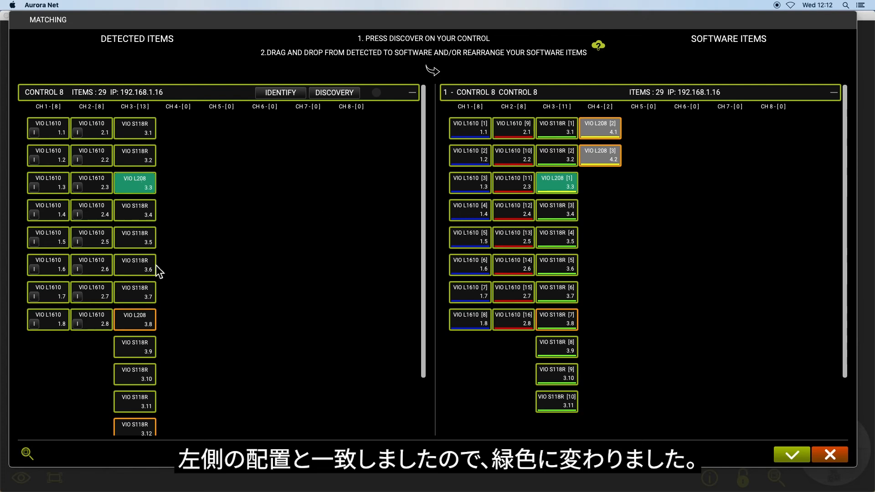
pyautogui.scroll(-3, 155, 262)
pyautogui.click(133, 253)
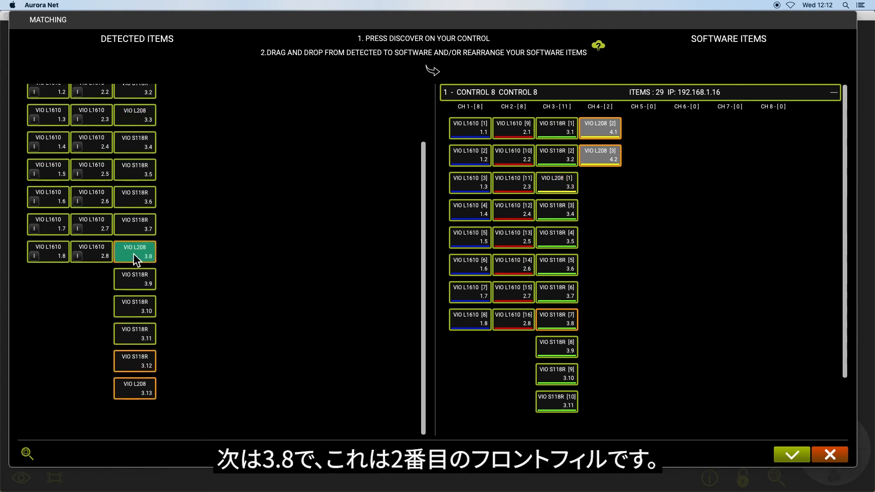
pyautogui.click(605, 132)
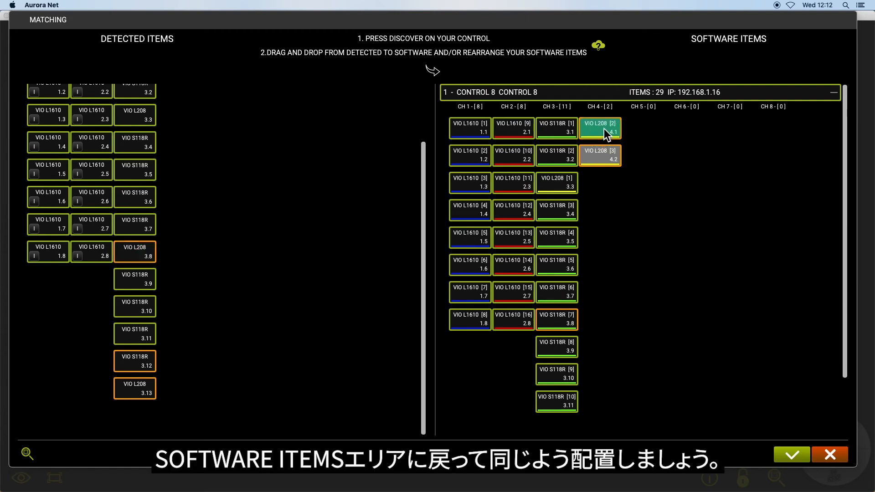
pyautogui.moveTo(604, 128); pyautogui.dragTo(566, 308)
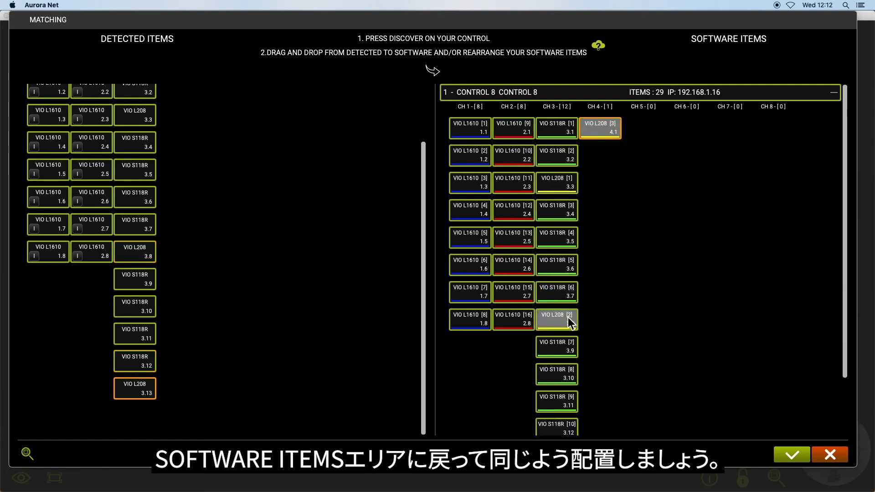
pyautogui.click(566, 321)
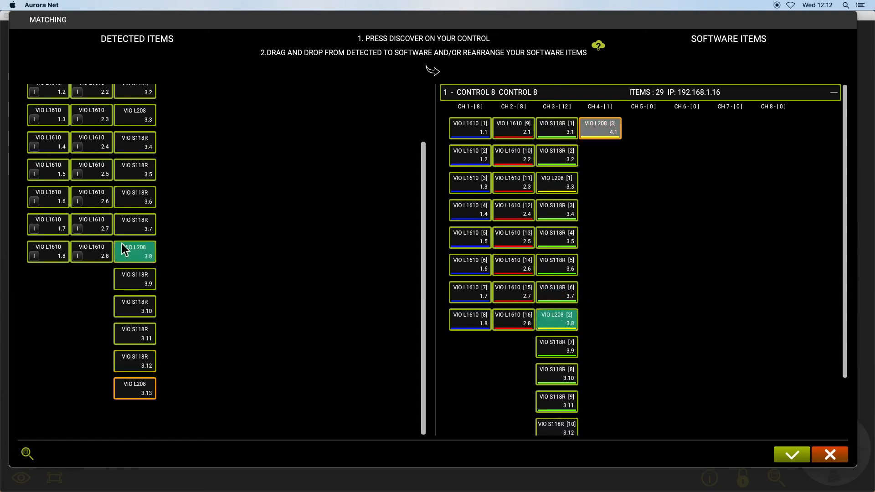
pyautogui.click(136, 389)
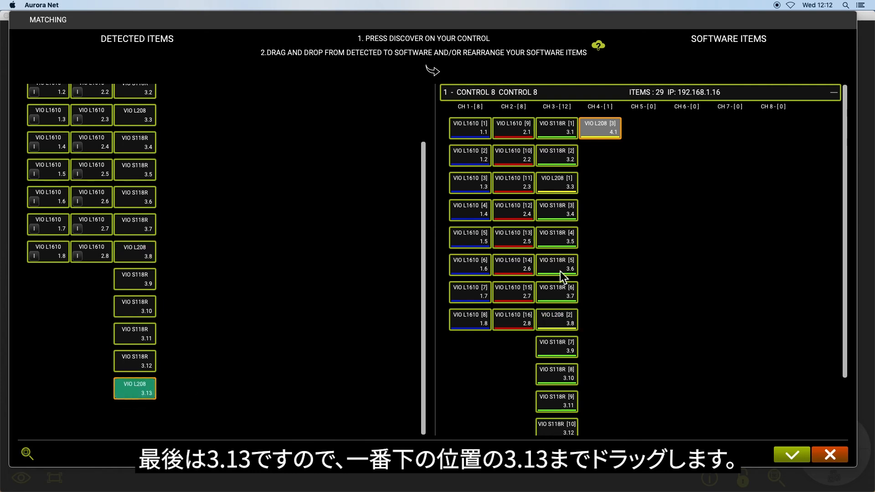
pyautogui.moveTo(603, 129); pyautogui.dragTo(557, 382)
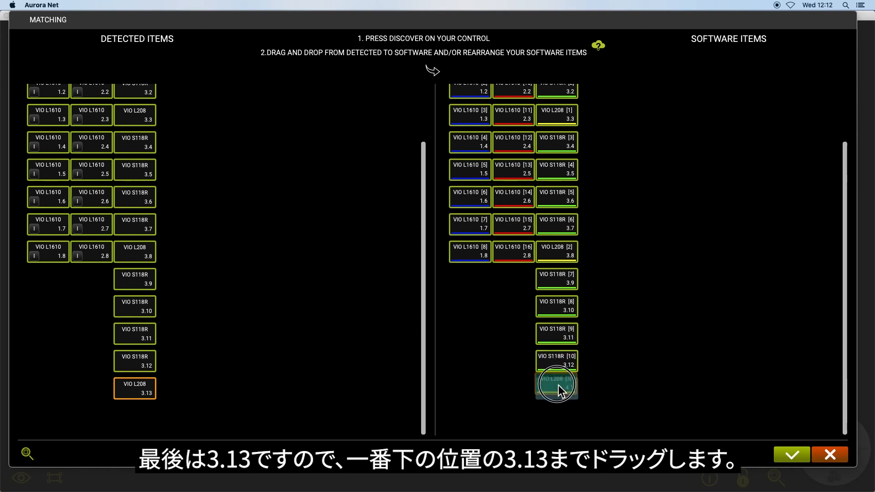
pyautogui.moveTo(557, 375); pyautogui.dragTo(557, 379)
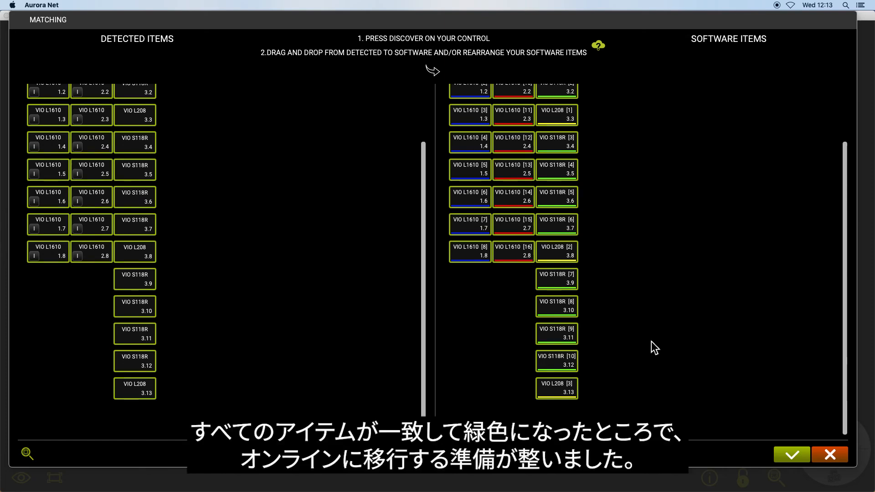
pyautogui.scroll(3, 781, 241)
pyautogui.scroll(3, 319, 219)
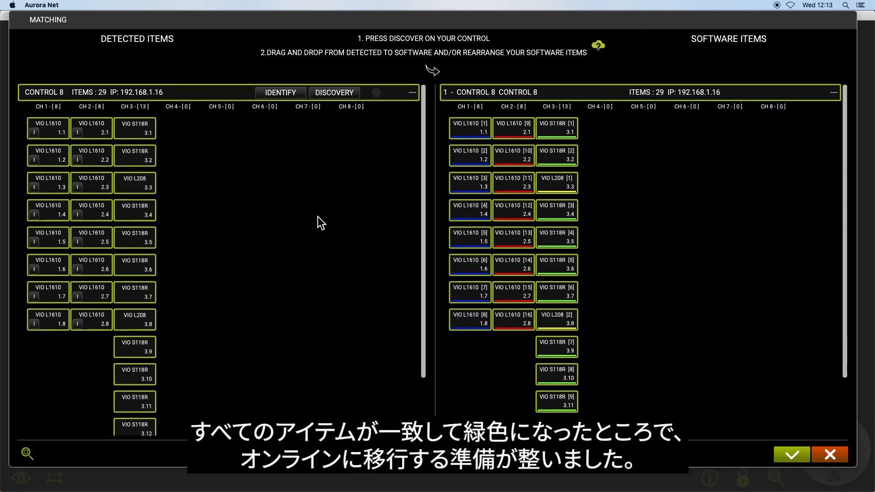
# Apply and confirm the completed matching, returning to the single Control 8 speaker layout.
pyautogui.click(785, 451)
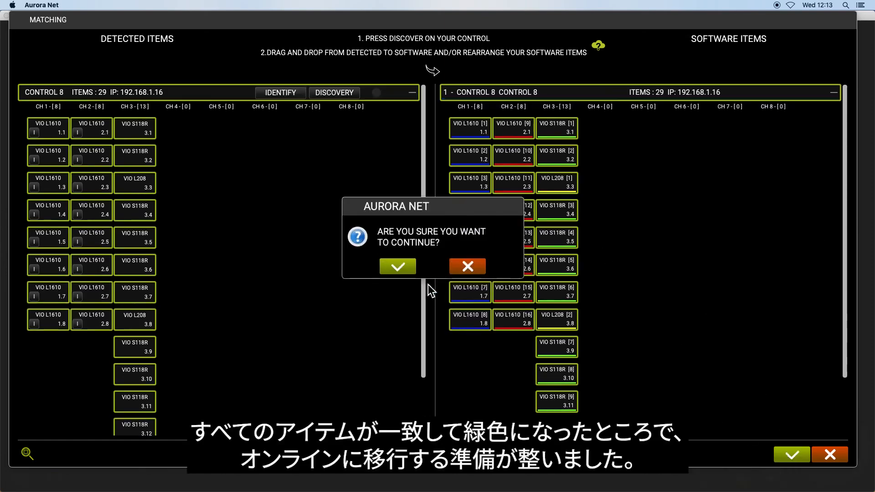
pyautogui.click(394, 265)
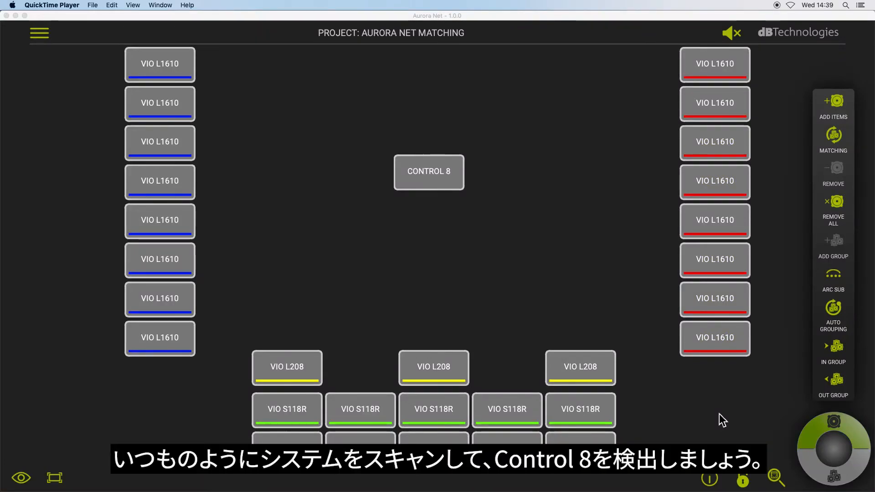
# Scan for Control 8 units and run discovery on the first Control 8 at 192.168.1.16.
pyautogui.click(774, 476)
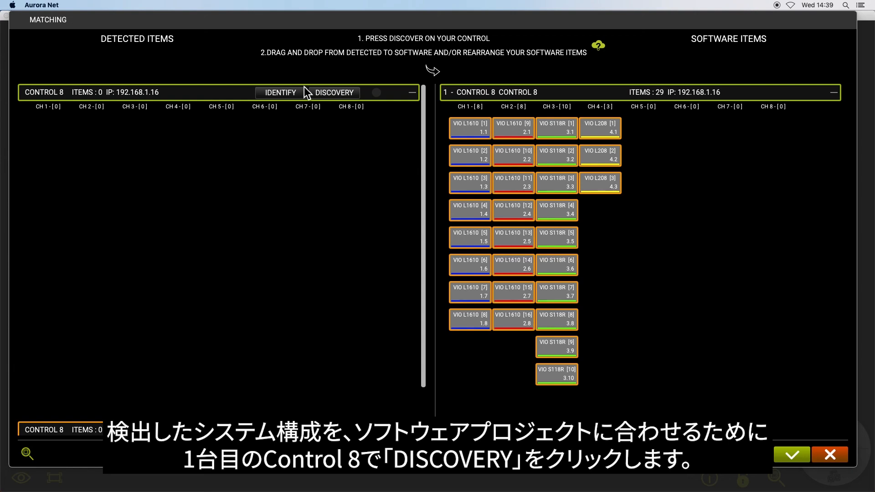
pyautogui.click(330, 96)
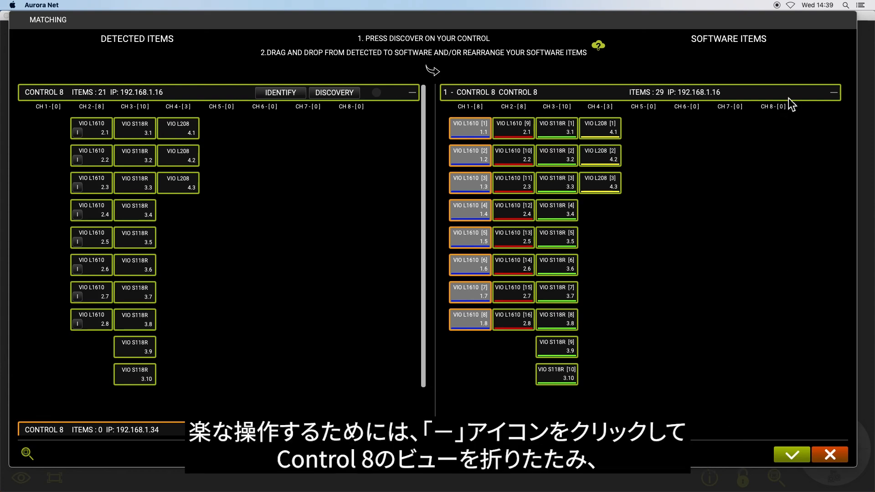
# Collapse the first Control 8 view and add the second Control 8 to the software items.
pyautogui.click(835, 93)
pyautogui.moveTo(209, 121); pyautogui.dragTo(566, 155)
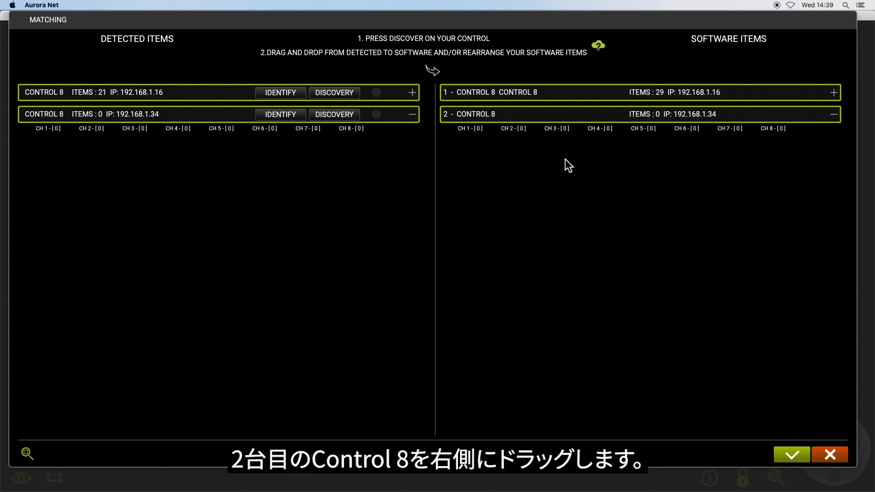
pyautogui.click(831, 89)
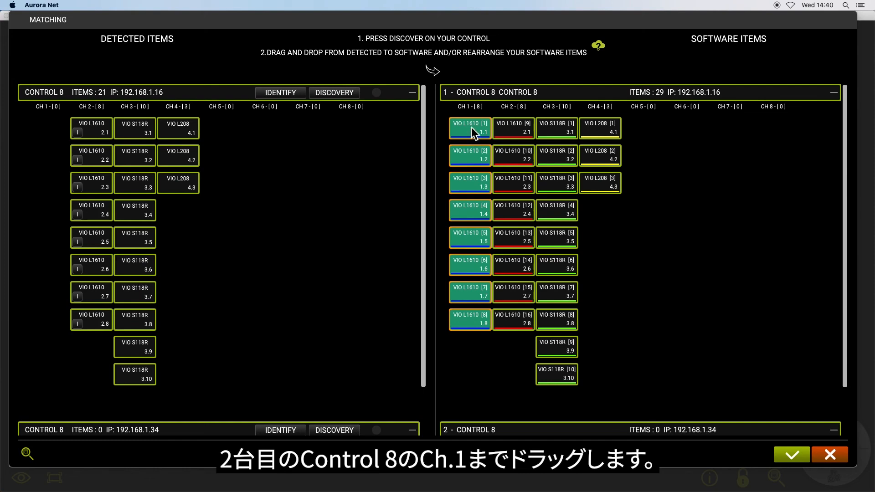
# Move the left VIO L1610 array to the second Control 8's CH 1, discover it, and apply the matching.
pyautogui.moveTo(471, 127); pyautogui.dragTo(475, 410)
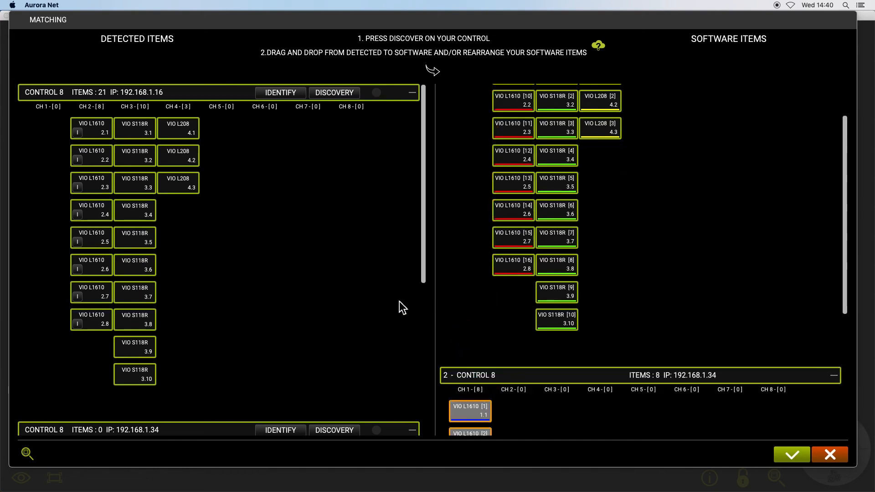
pyautogui.scroll(-3, 399, 304)
pyautogui.scroll(-4, 361, 279)
pyautogui.scroll(-5, 533, 273)
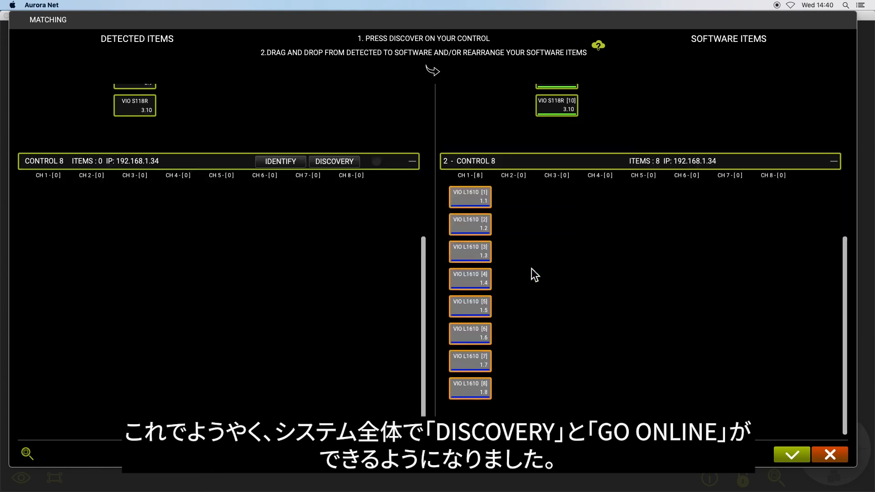
pyautogui.click(349, 164)
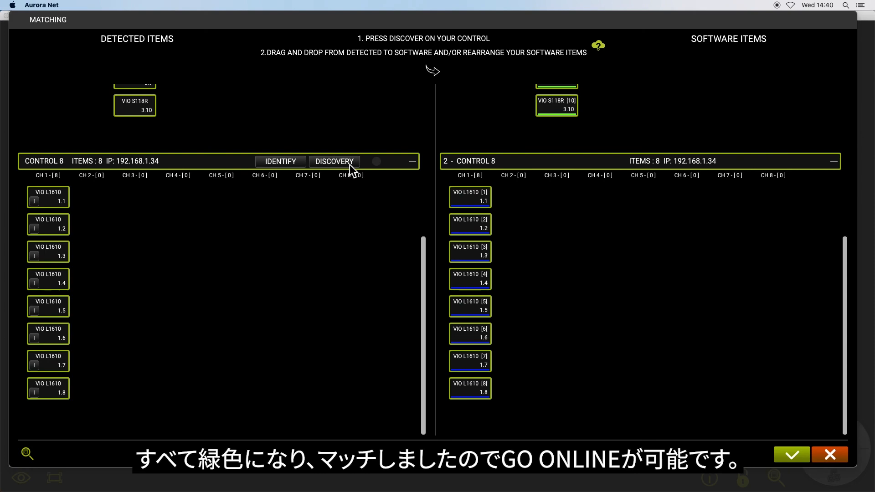
pyautogui.scroll(5, 594, 242)
pyautogui.scroll(10, 355, 231)
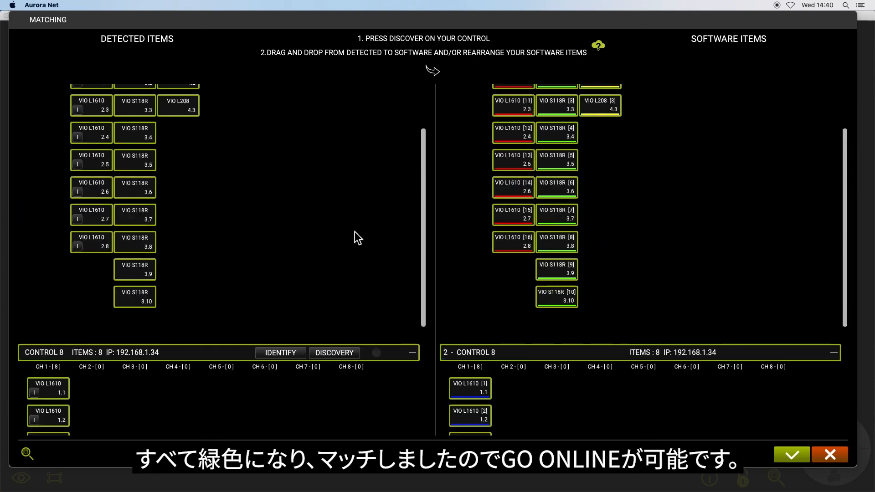
pyautogui.scroll(5, 597, 222)
pyautogui.click(786, 444)
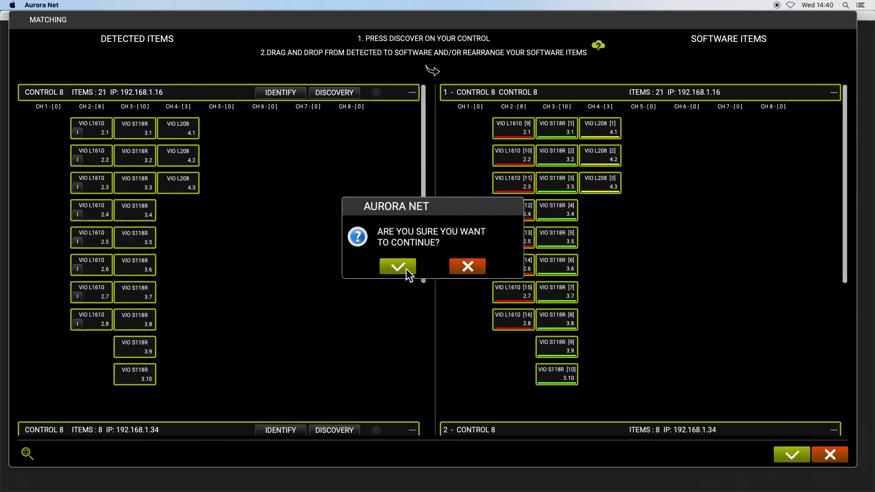
pyautogui.click(405, 269)
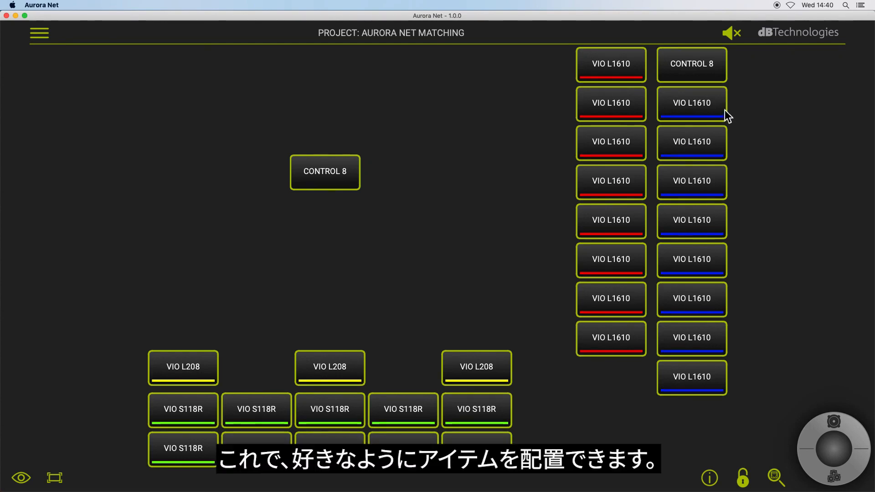
# Select the blue VIO L1610 array, then place the second CONTROL 8 beside the first in the centre.
pyautogui.moveTo(750, 381); pyautogui.dragTo(84, 73)
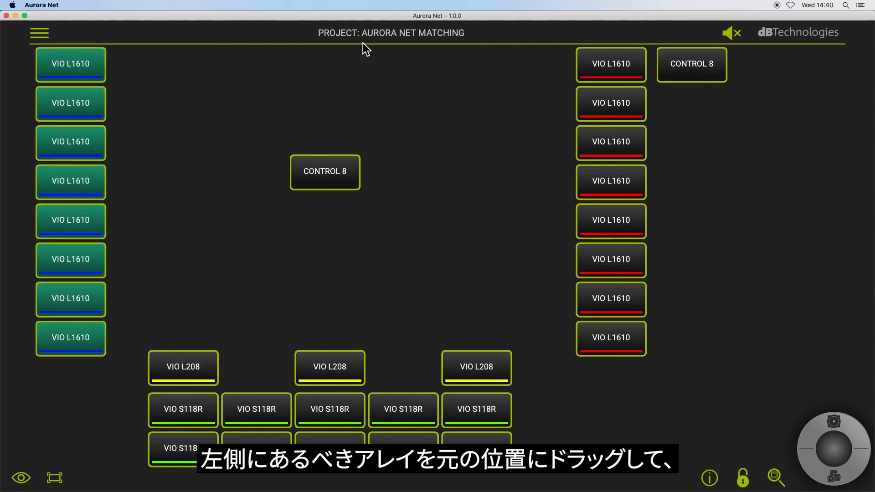
pyautogui.moveTo(685, 70); pyautogui.dragTo(392, 177)
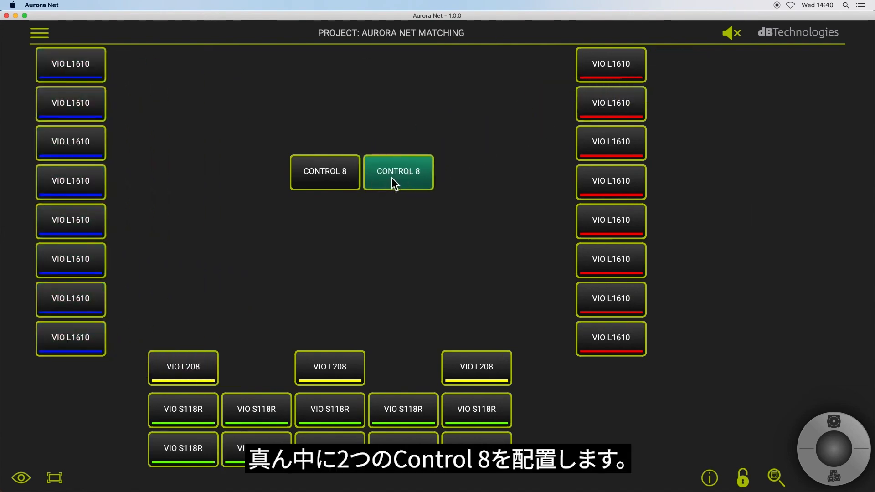